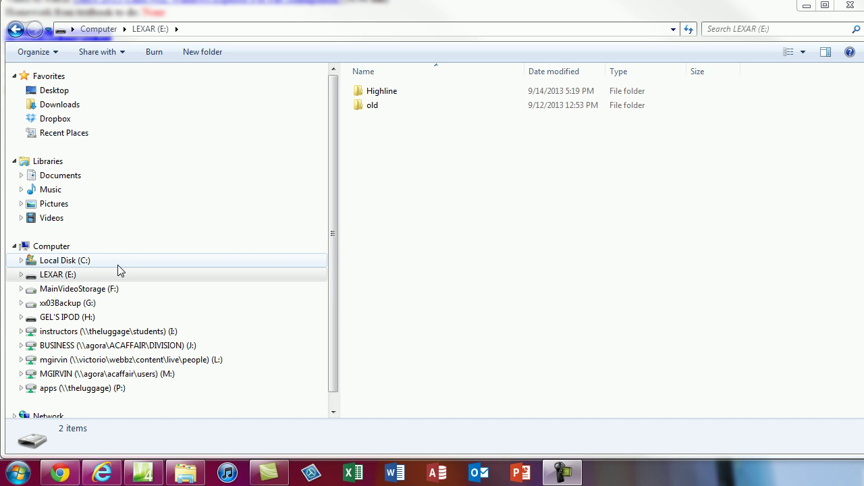
Browse the LEXAR (E:) drive through Highline, 01Fall2013, Bsun216 and 01ClassNotes, and open the 02Word folder
{"action": "left_click", "coordinate": [92, 274]}
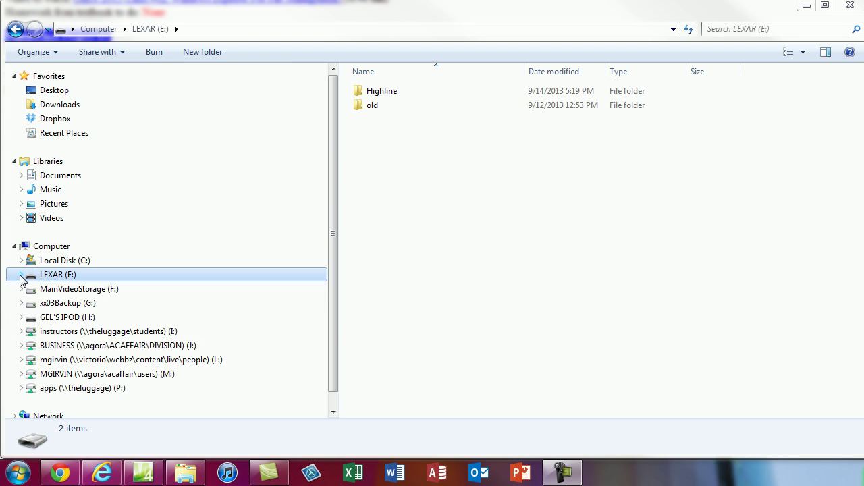
{"action": "left_click", "coordinate": [21, 276]}
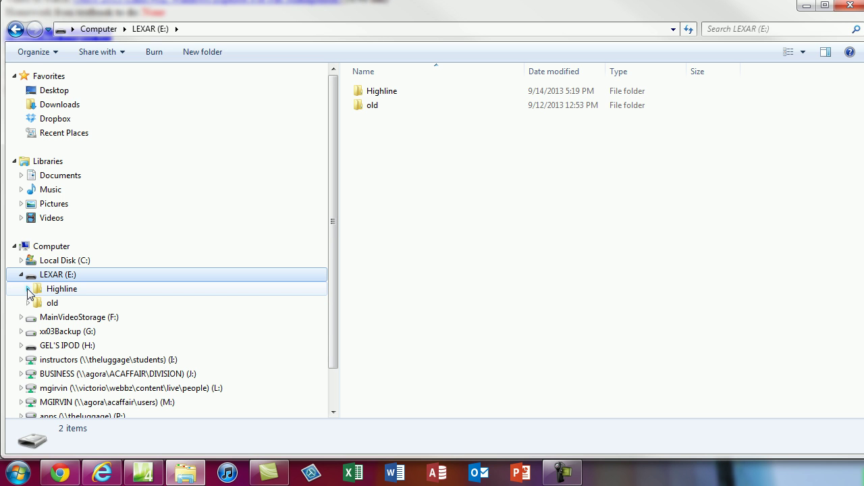
{"action": "left_click", "coordinate": [28, 289]}
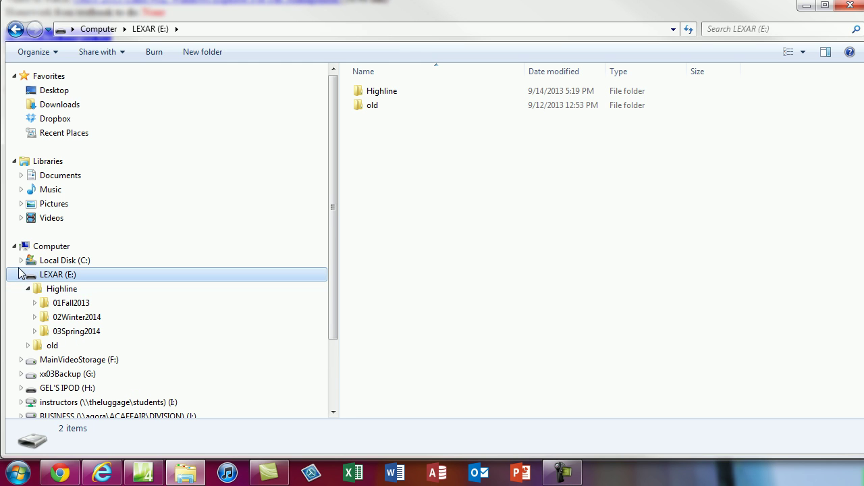
{"action": "left_click", "coordinate": [35, 304]}
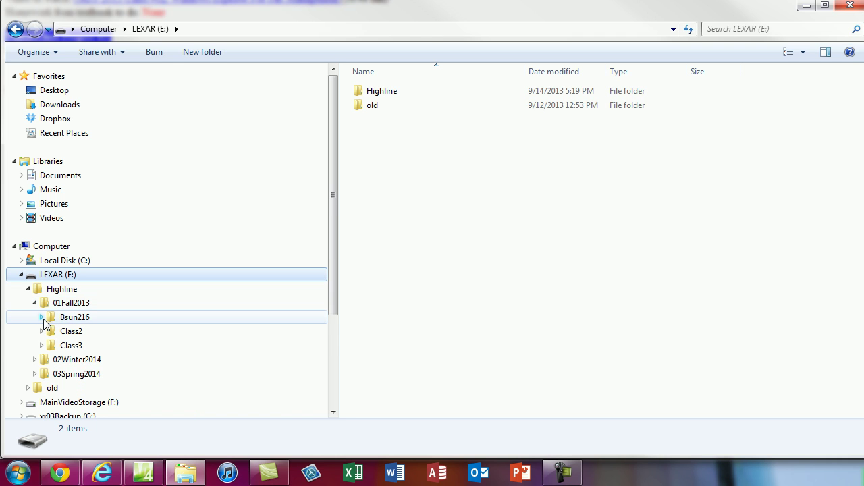
{"action": "left_click", "coordinate": [41, 317]}
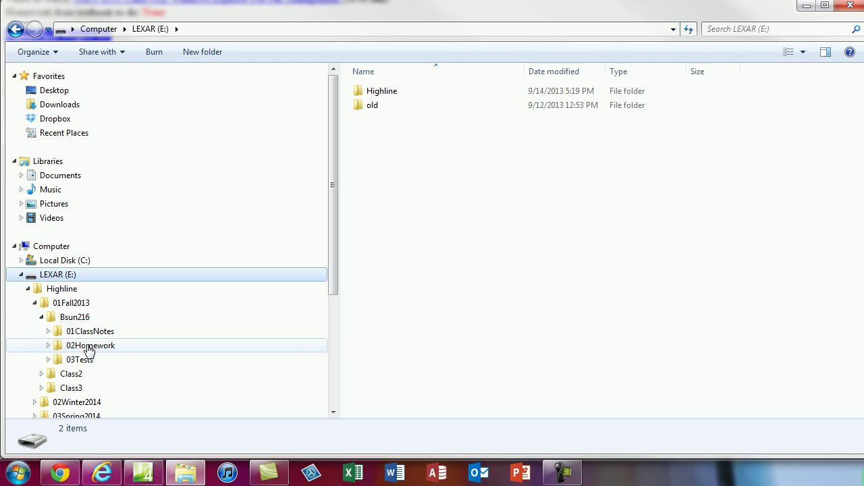
{"action": "left_click", "coordinate": [48, 331]}
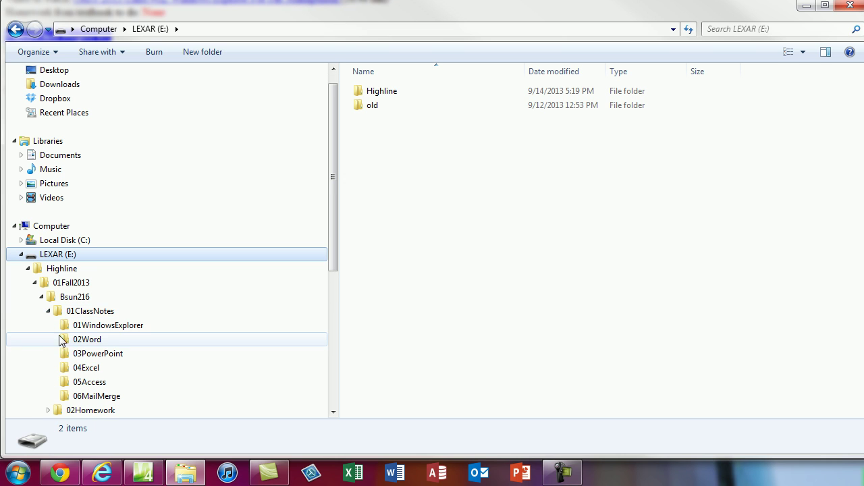
{"action": "left_click", "coordinate": [76, 343]}
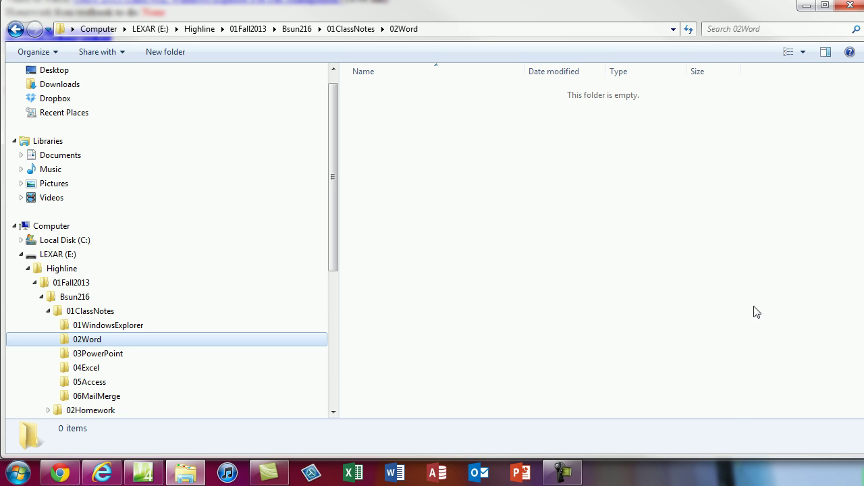
Switch to Word and create a new blank document
{"action": "left_click", "coordinate": [395, 474]}
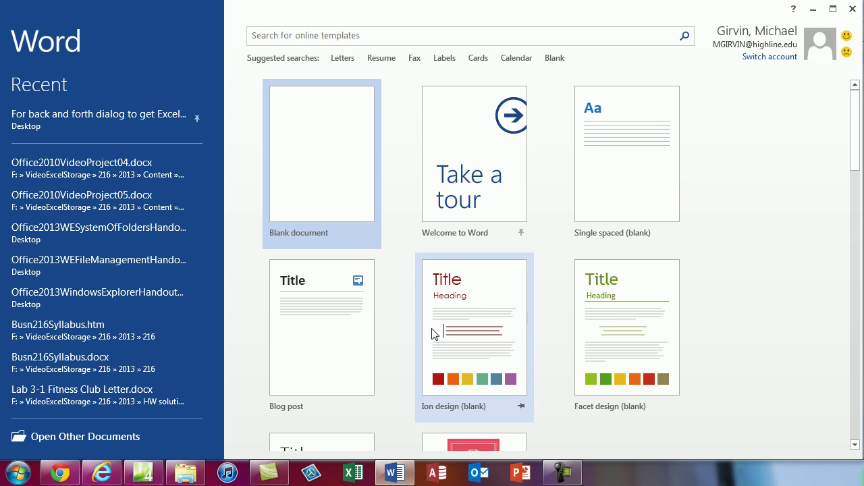
{"action": "key", "text": "Return"}
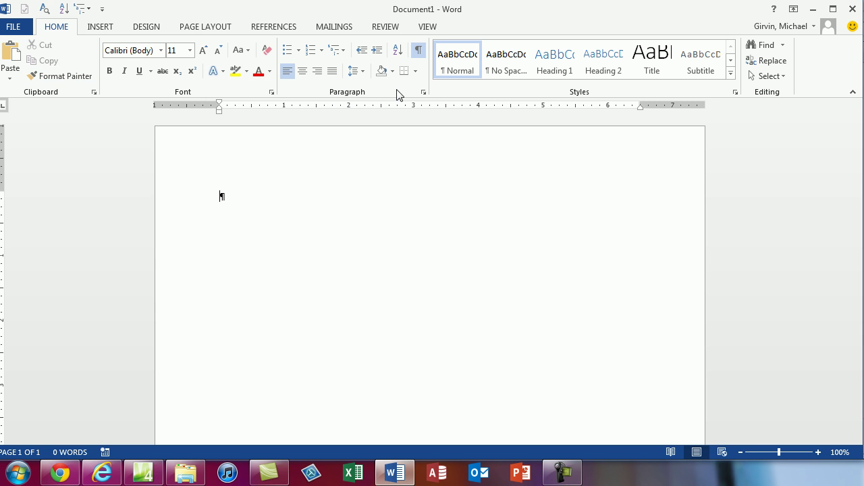
Examine the Insert, Design, Page Layout, References, Mailings, Review and View commands in the ribbon, and return to the Home commands
{"action": "left_click", "coordinate": [113, 34]}
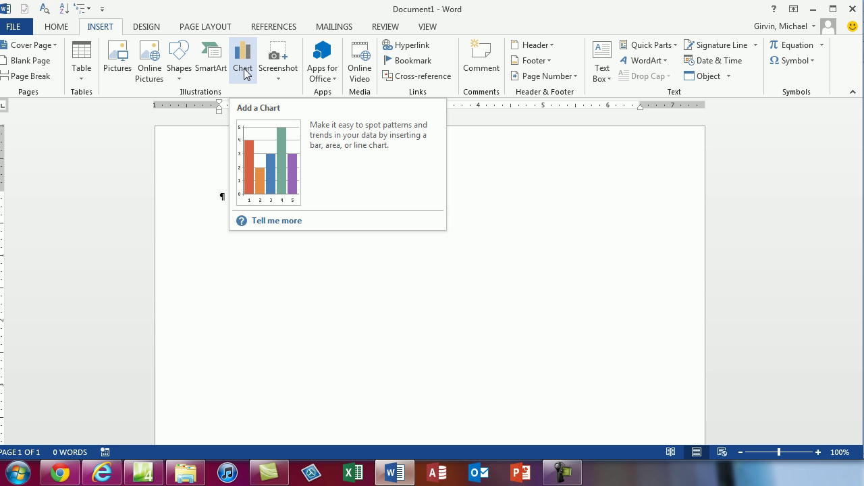
{"action": "left_click", "coordinate": [150, 30]}
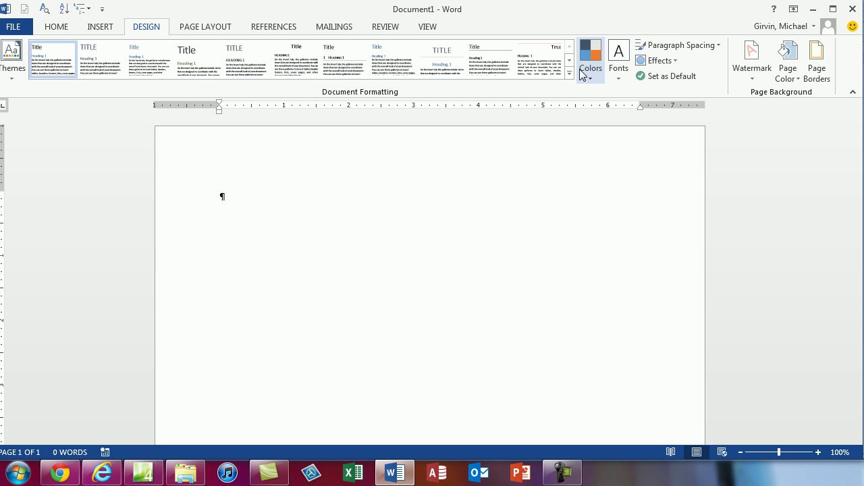
{"action": "left_click", "coordinate": [219, 31]}
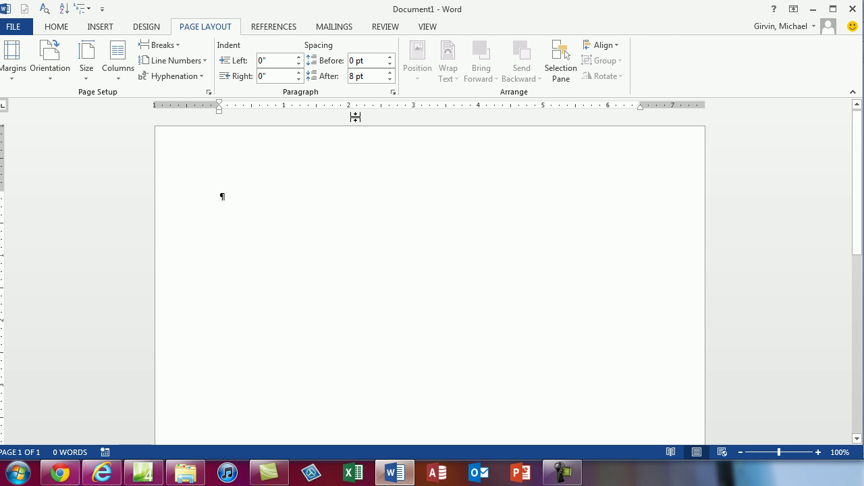
{"action": "left_click", "coordinate": [289, 30]}
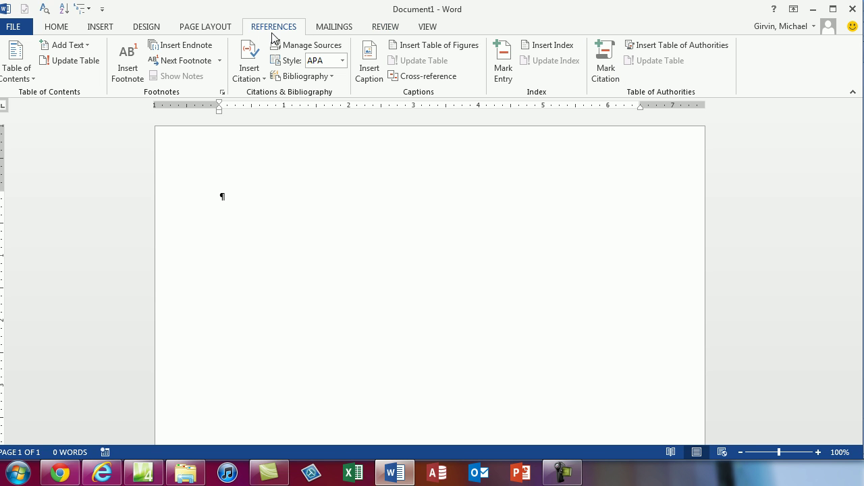
{"action": "left_click", "coordinate": [336, 31]}
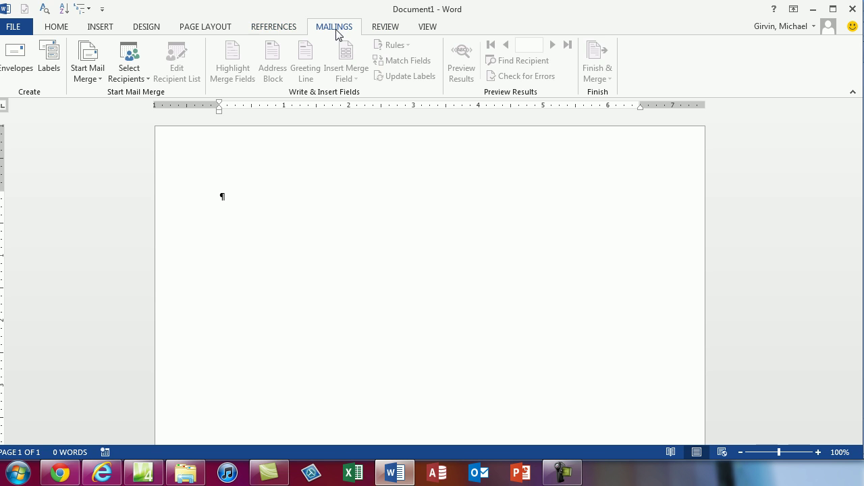
{"action": "left_click", "coordinate": [391, 30]}
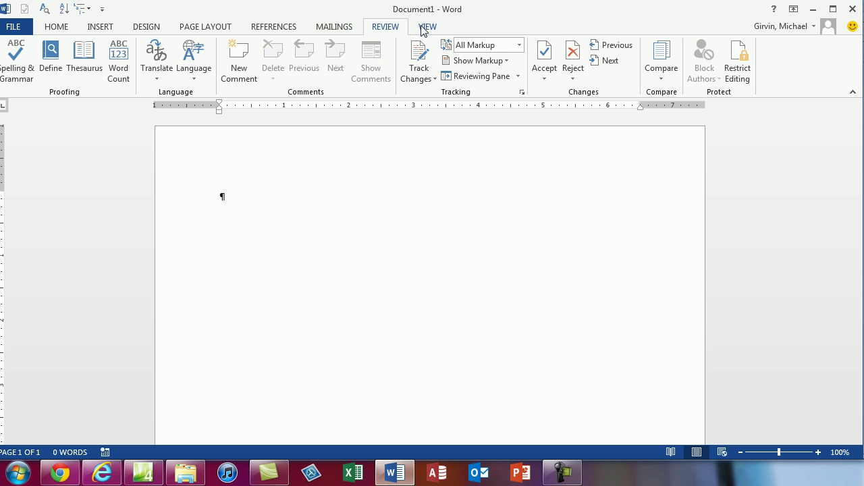
{"action": "left_click", "coordinate": [423, 30]}
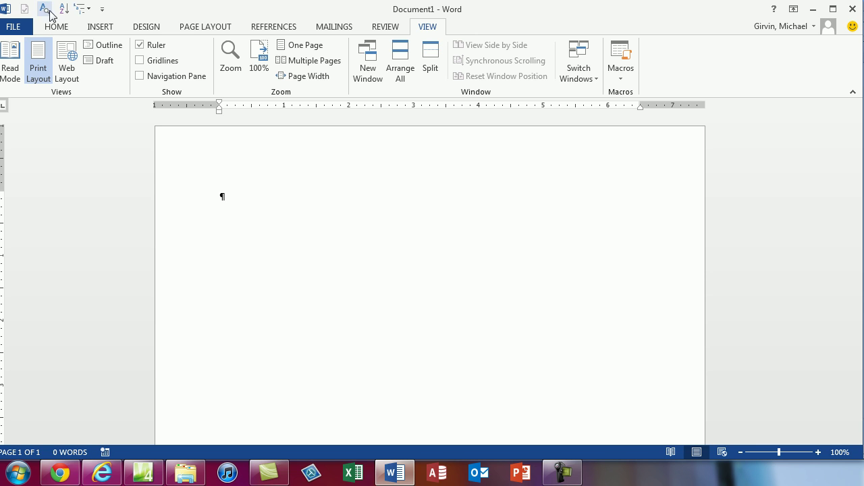
{"action": "left_click", "coordinate": [58, 28]}
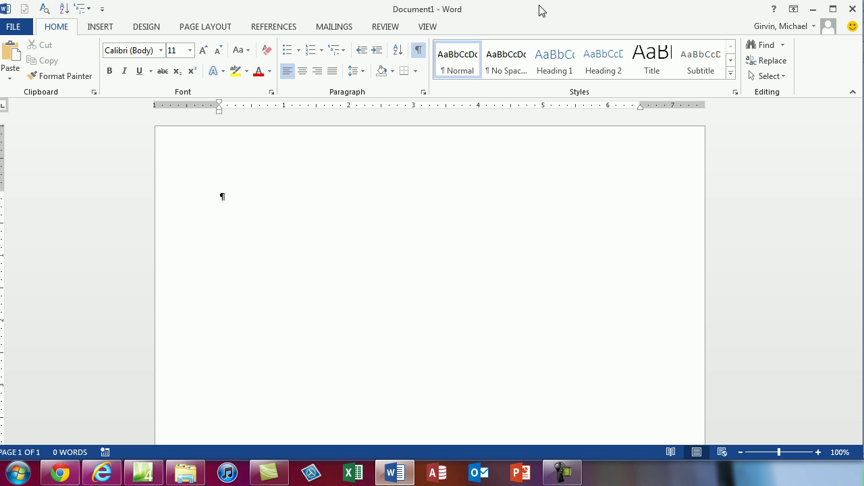
Show the Quick Access Toolbar below the ribbon and return it to above the ribbon
{"action": "right_click", "coordinate": [71, 13]}
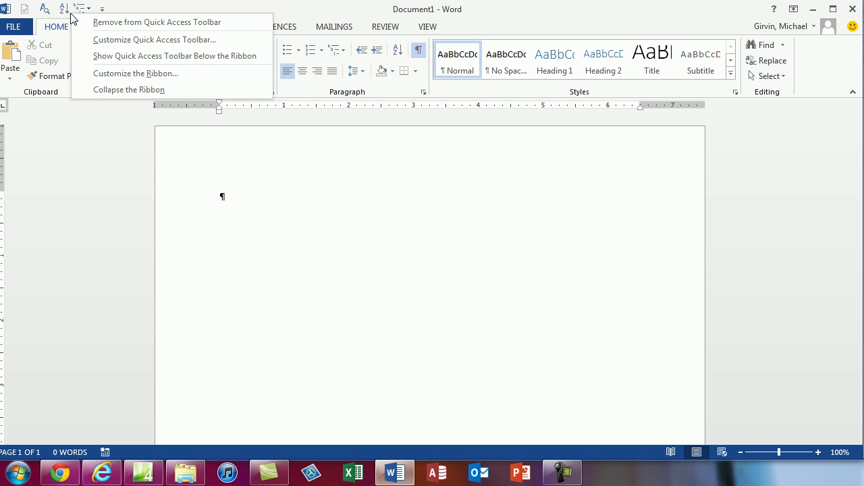
{"action": "left_click", "coordinate": [108, 57]}
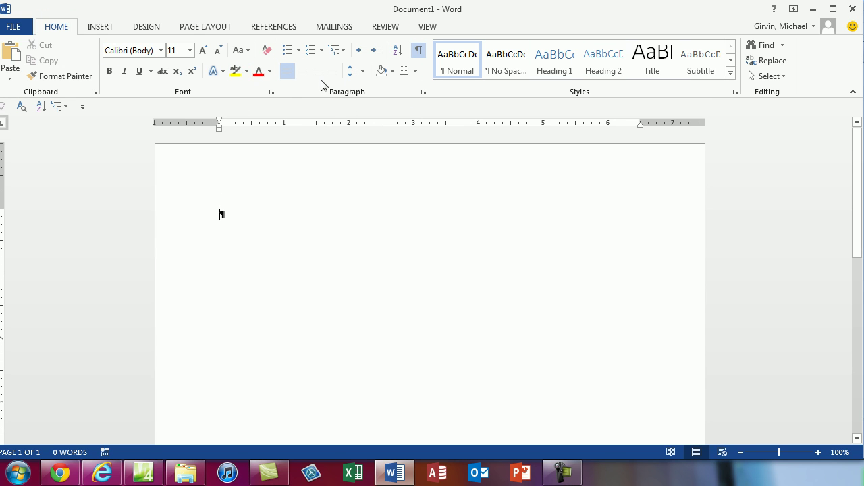
{"action": "right_click", "coordinate": [260, 73]}
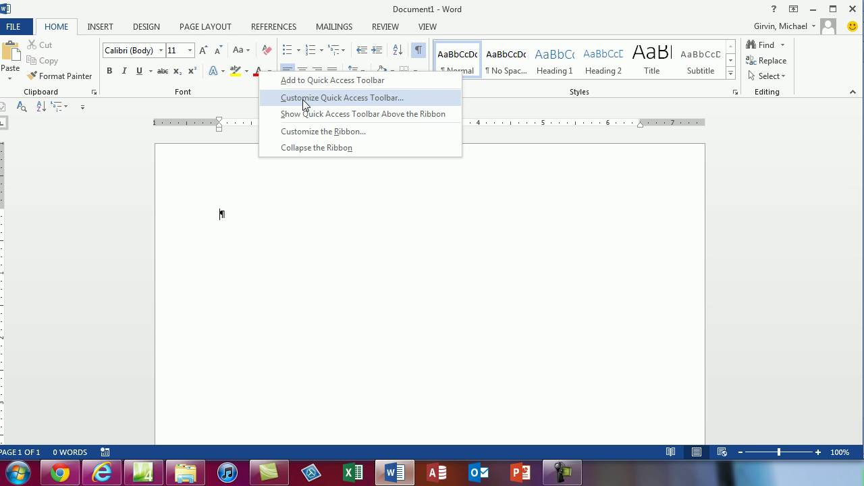
{"action": "key", "text": "Escape"}
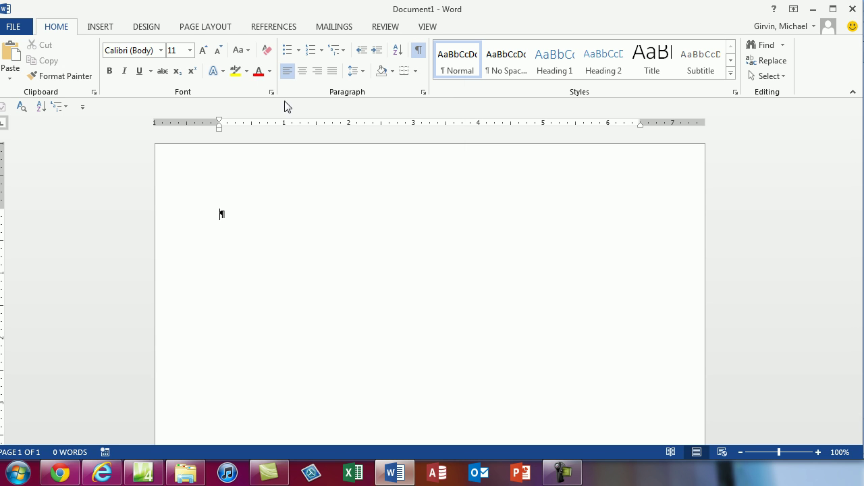
{"action": "right_click", "coordinate": [70, 107]}
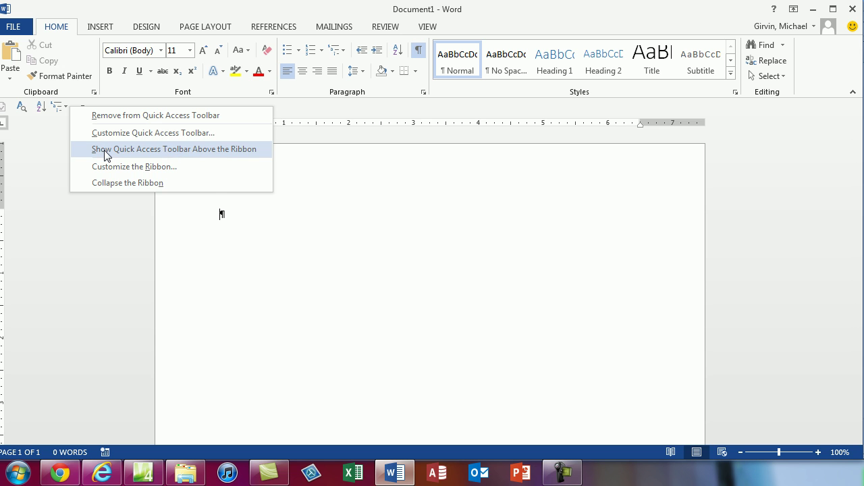
{"action": "left_click", "coordinate": [106, 149]}
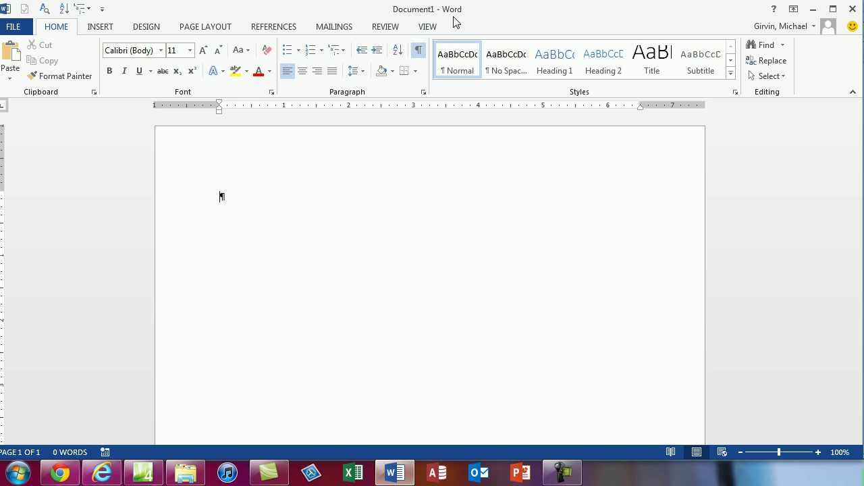
Collapse the ribbon to its tab names only, and restore the display of both tabs and commands
{"action": "left_click", "coordinate": [794, 10]}
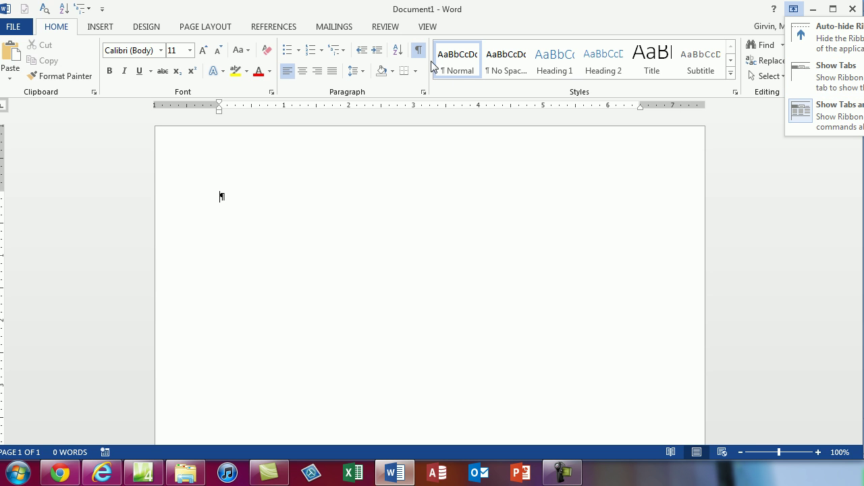
{"action": "left_click", "coordinate": [843, 89]}
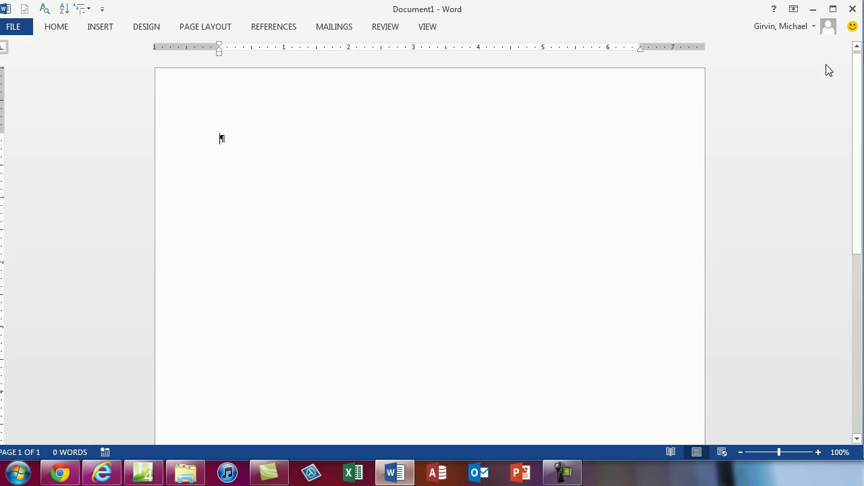
{"action": "left_click", "coordinate": [794, 13]}
{"action": "left_click", "coordinate": [793, 113]}
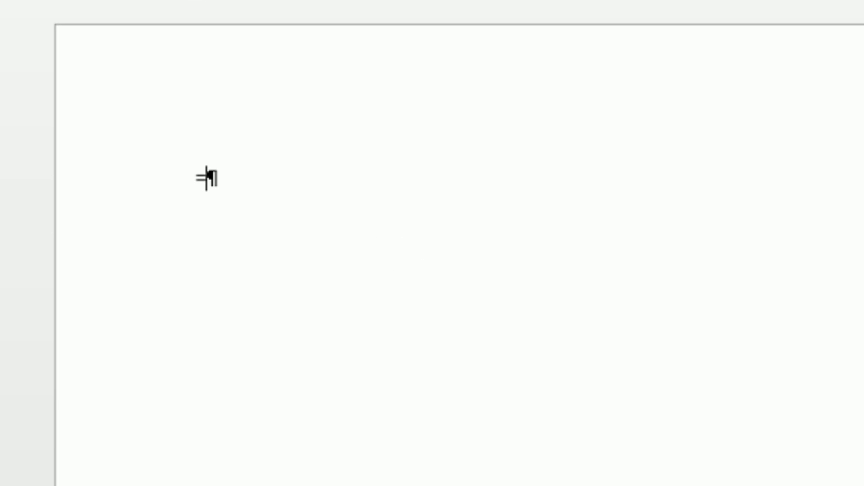
Generate sample paragraphs in the blank document with the =rand() function
{"action": "type", "text": "rand("}
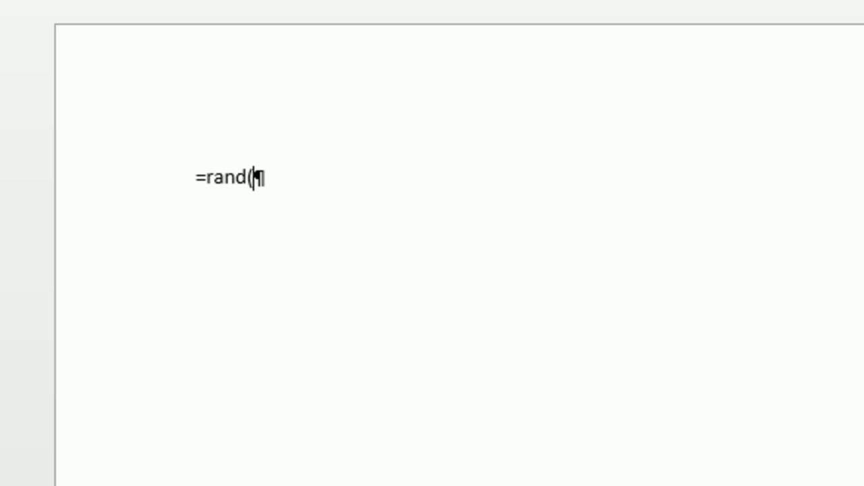
{"action": "type", "text": ")"}
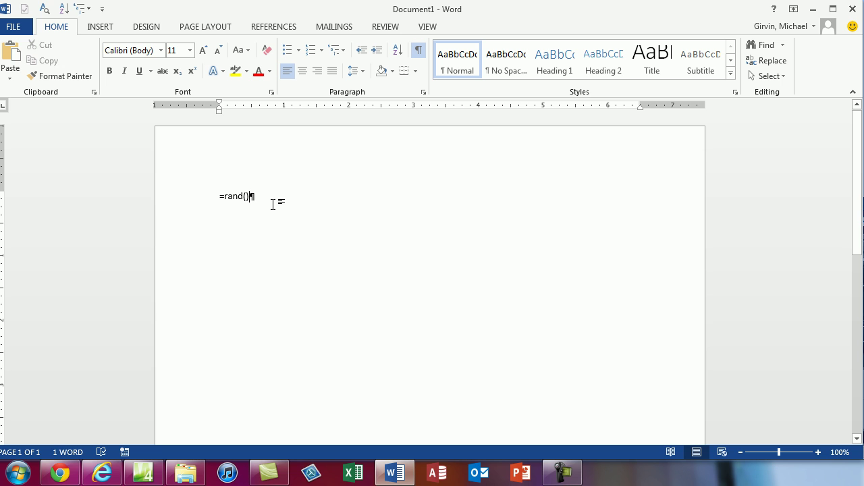
{"action": "key", "text": "Return"}
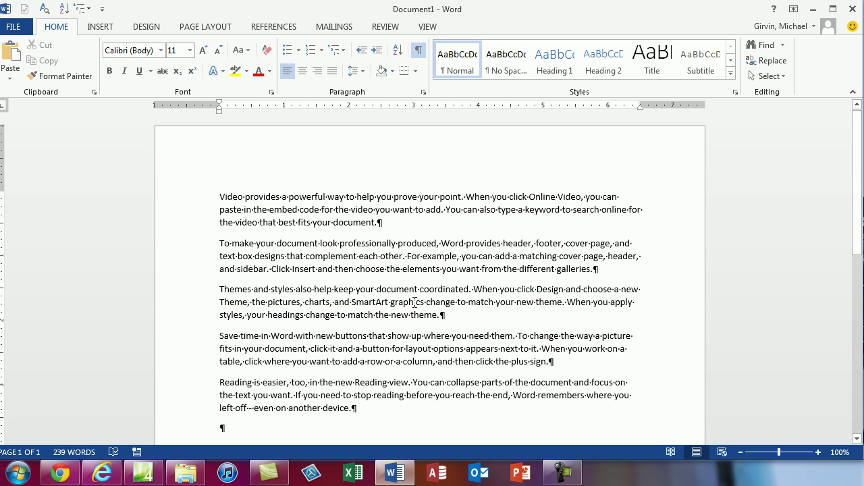
Start a Save As and browse to LEXAR (E:) > Highline > 01Fall2013 > Bsun216 > 01ClassNotes > 02Word
{"action": "key", "text": "ctrl+s"}
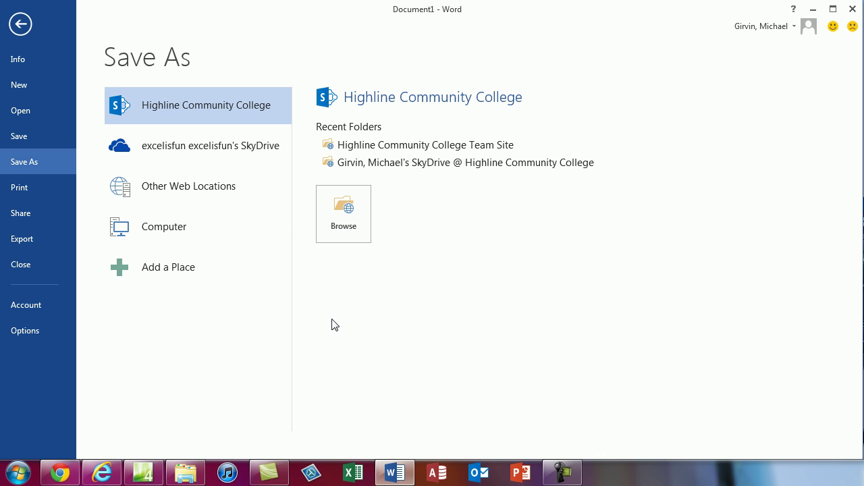
{"action": "key", "text": "Escape"}
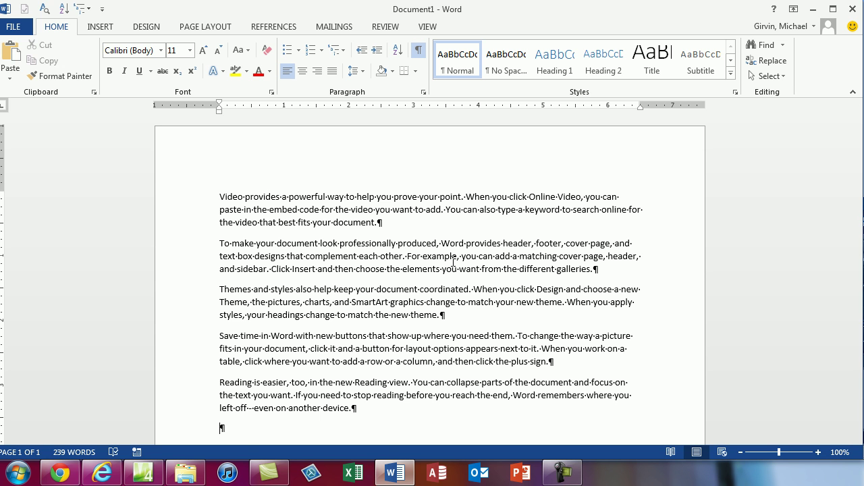
{"action": "key", "text": "F12"}
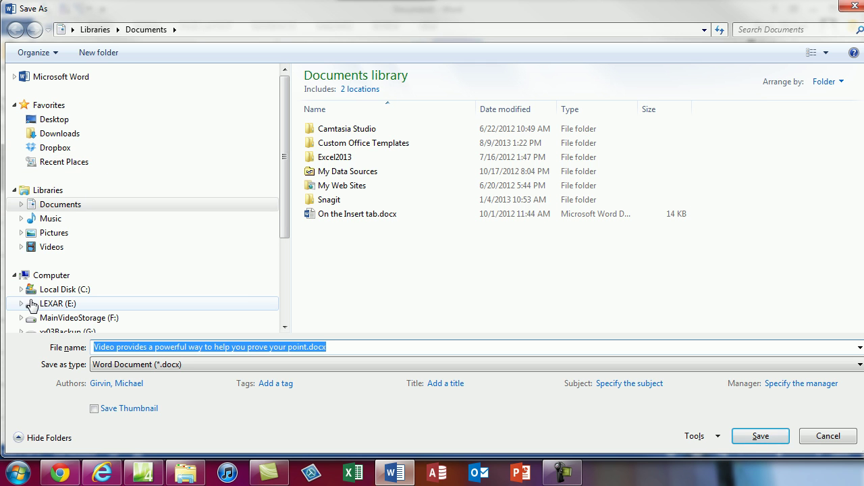
{"action": "left_click", "coordinate": [23, 303]}
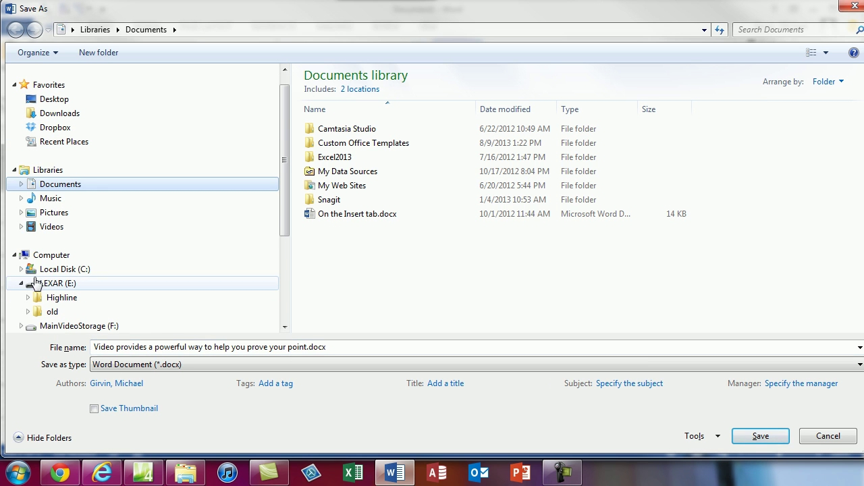
{"action": "scroll", "coordinate": [29, 300], "scroll_direction": "down", "scroll_amount": 3}
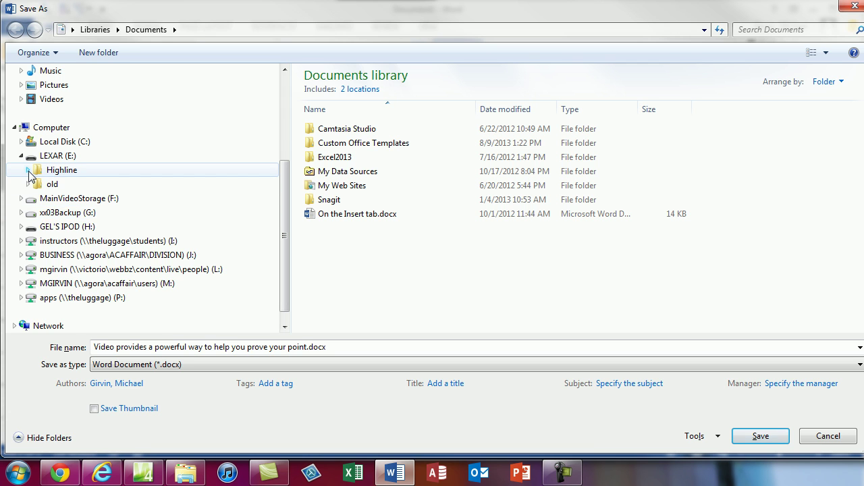
{"action": "left_click", "coordinate": [29, 171]}
{"action": "left_click", "coordinate": [34, 185]}
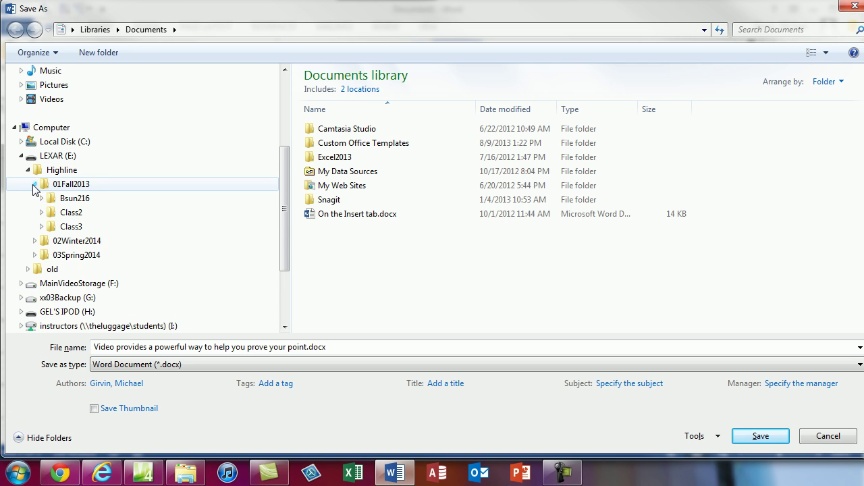
{"action": "left_click", "coordinate": [41, 199]}
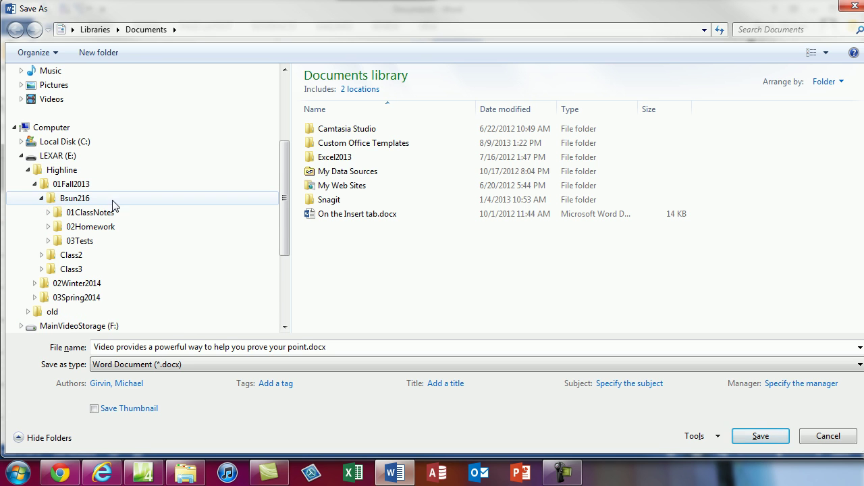
{"action": "left_click", "coordinate": [49, 213]}
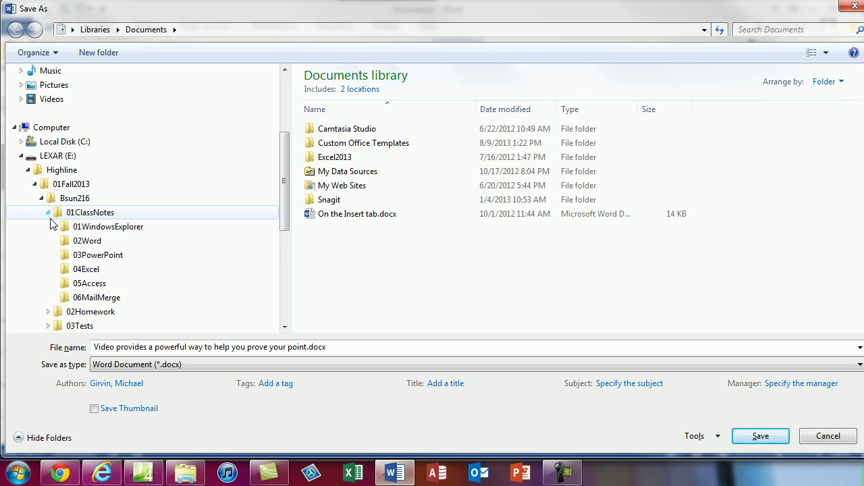
{"action": "left_click", "coordinate": [78, 244]}
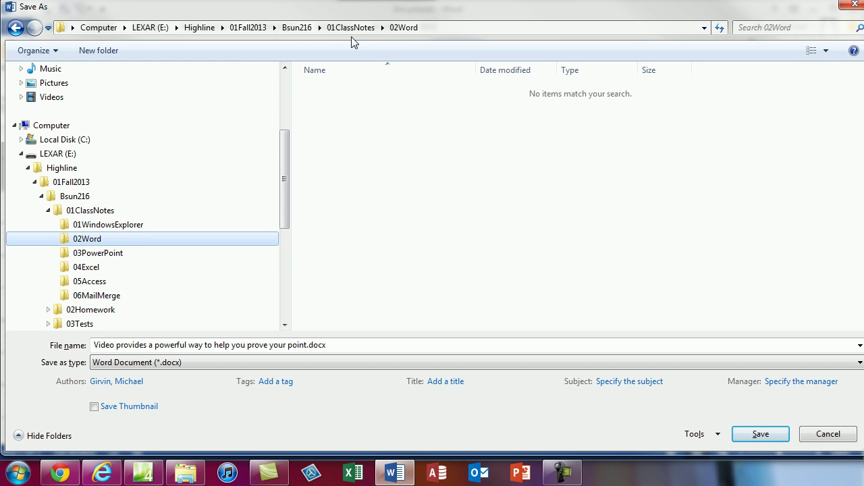
Save the document in the 02Word folder under the name IntroToWordPractice
{"action": "left_click", "coordinate": [338, 346]}
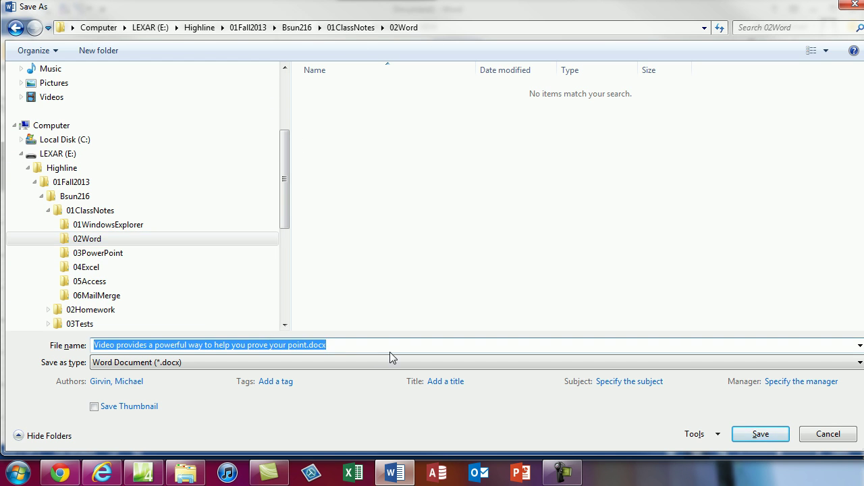
{"action": "type", "text": "In"}
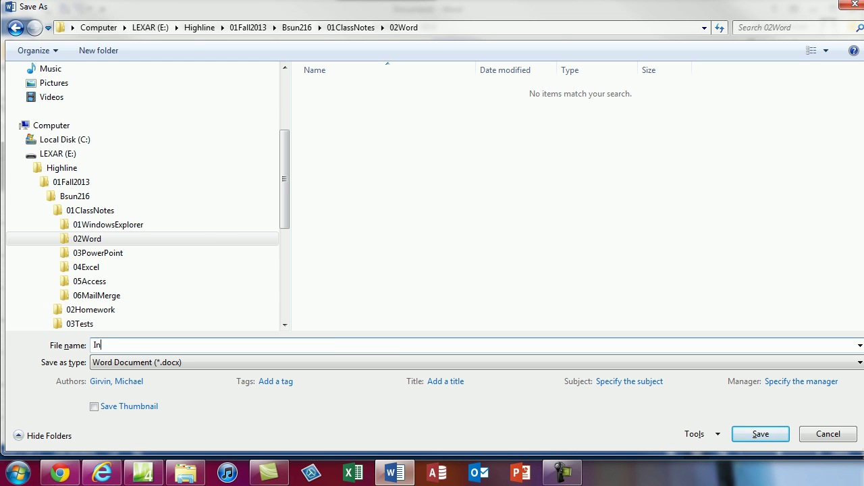
{"action": "type", "text": "troToWordPractice"}
{"action": "left_click", "coordinate": [782, 436]}
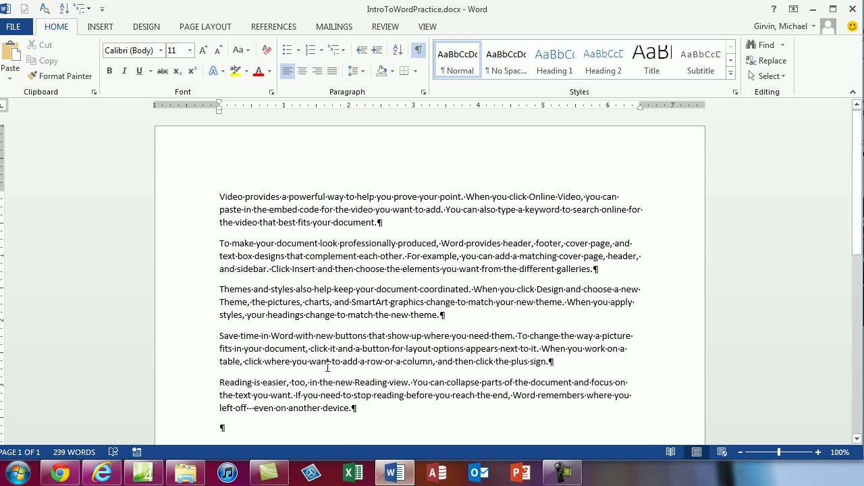
Add another empty paragraph at the end of the document, and toggle the formatting marks off and back on
{"action": "scroll", "coordinate": [286, 409], "scroll_direction": "down", "scroll_amount": 1}
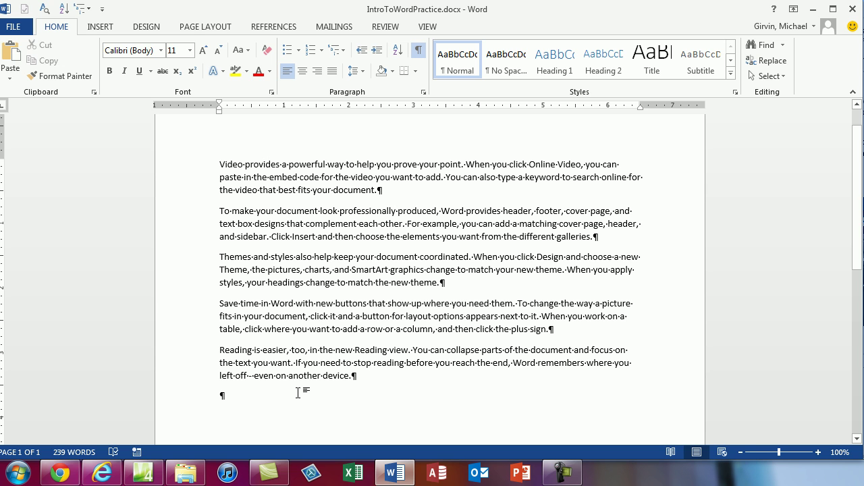
{"action": "key", "text": "Return"}
{"action": "key", "text": "ctrl+shift+8"}
{"action": "key", "text": "ctrl+shift+8"}
{"action": "key", "text": "ctrl+shift+8"}
{"action": "key", "text": "ctrl+shift+8"}
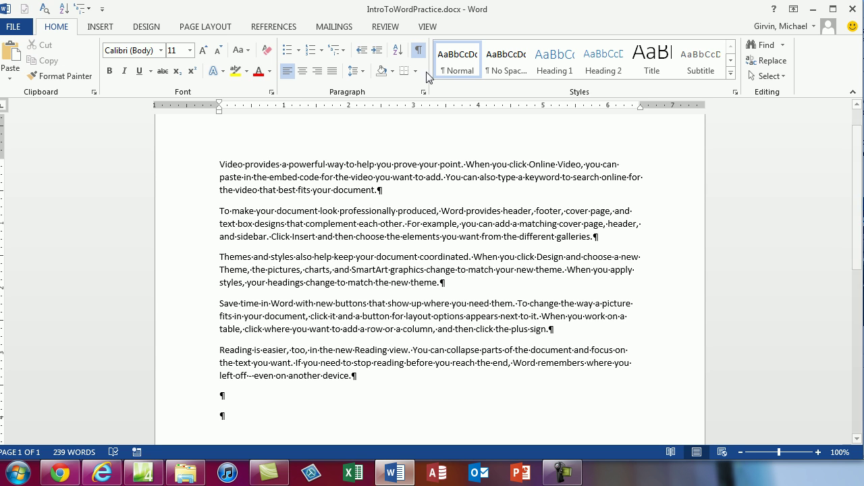
{"action": "left_click", "coordinate": [420, 54]}
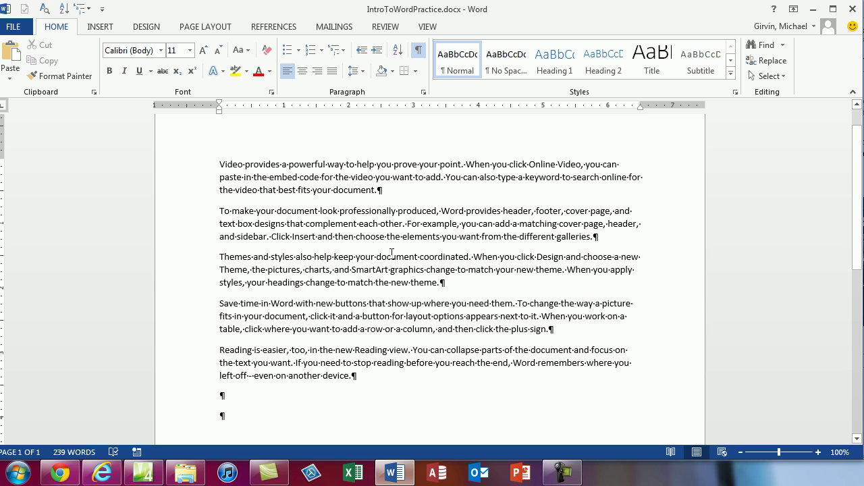
Indent the last empty paragraph with a tab, and toggle the formatting marks to compare it hidden and shown
{"action": "scroll", "coordinate": [391, 253], "scroll_direction": "up", "scroll_amount": 5, "text": "ctrl"}
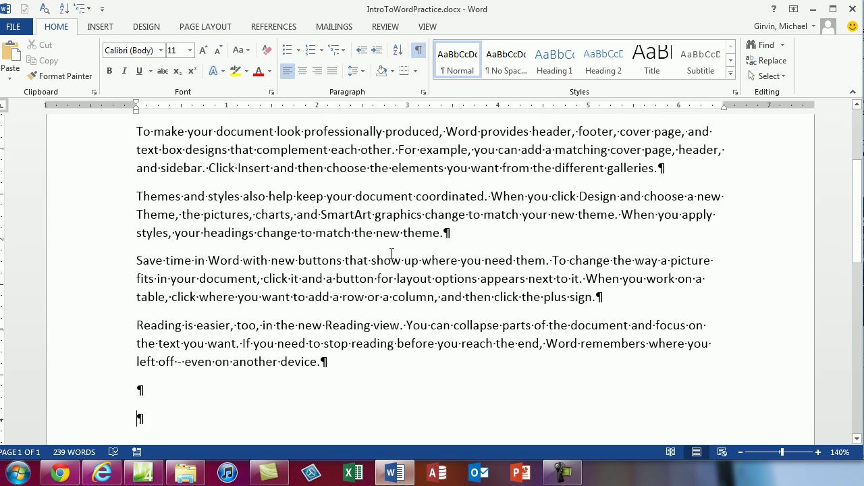
{"action": "scroll", "coordinate": [392, 253], "scroll_direction": "down", "scroll_amount": 4}
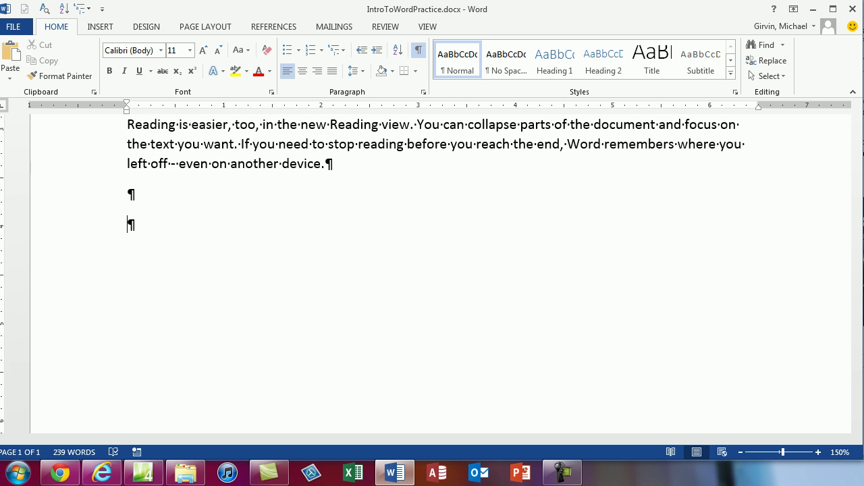
{"action": "key", "text": "Tab"}
{"action": "key", "text": "ctrl+shift+8"}
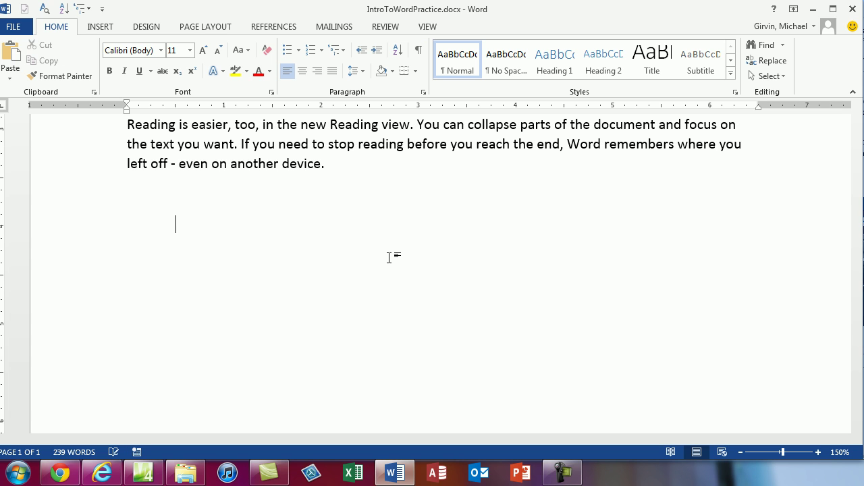
{"action": "key", "text": "ctrl+shift+8"}
{"action": "key", "text": "ctrl+shift+8"}
{"action": "key", "text": "ctrl+shift+8"}
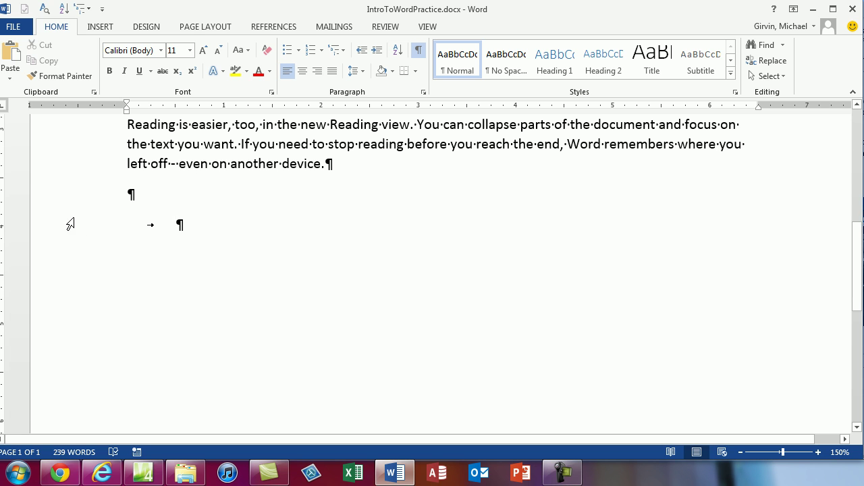
Write "The dog went down the street to get his bone. The dog had hidden the bone in a clever place, or so he thought..." after the tab
{"action": "type", "text": "The"}
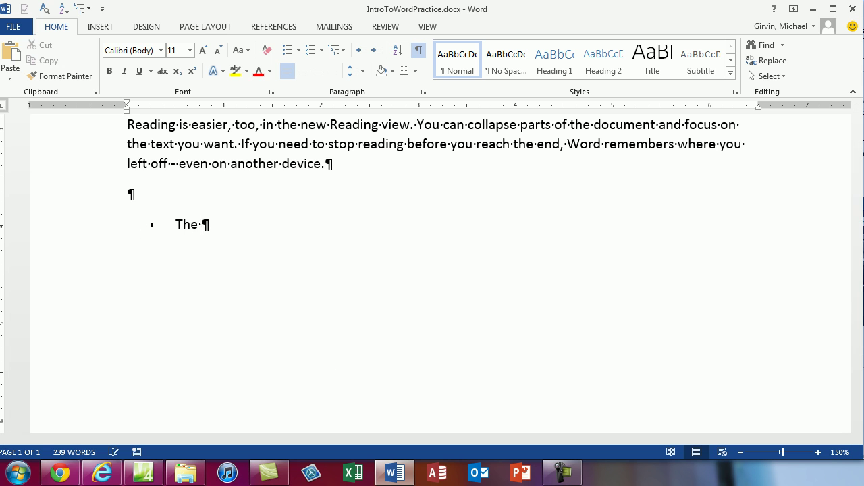
{"action": "type", "text": "dog went down the street to get his bone. The dog had hidden the bone in a clever place,"}
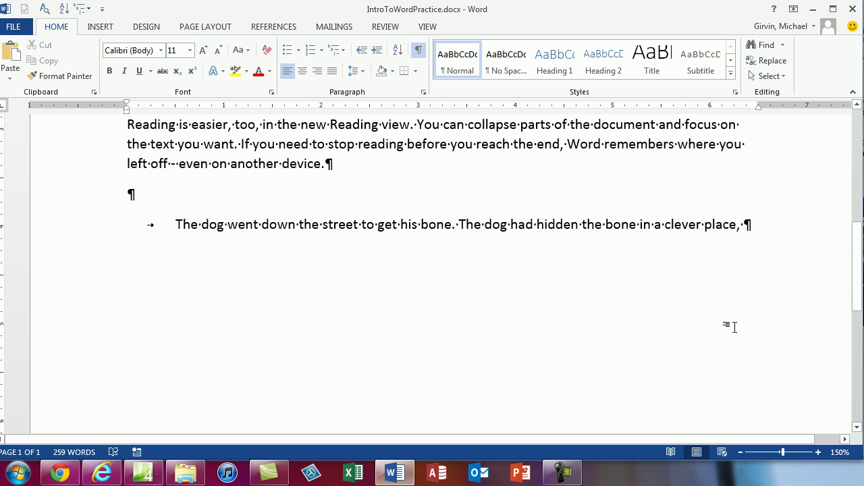
{"action": "type", "text": "or so I"}
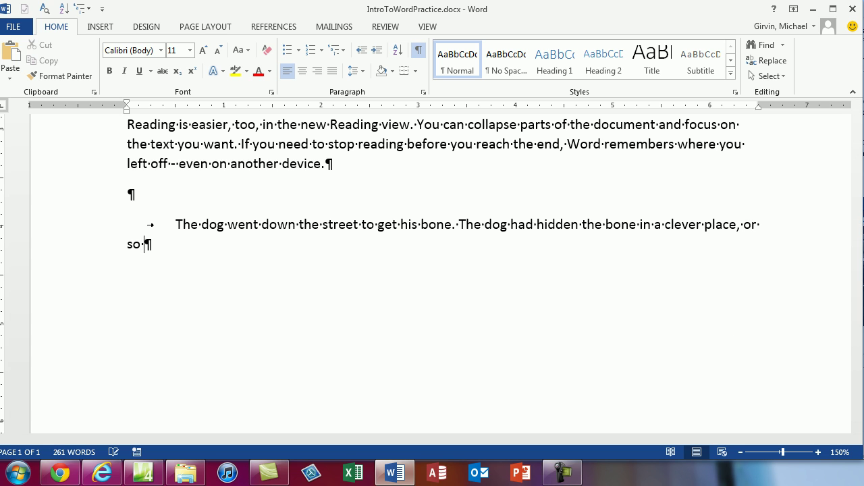
{"action": "key", "text": "BackSpace"}
{"action": "key", "text": "BackSpace"}
{"action": "type", "text": "he thought..."}
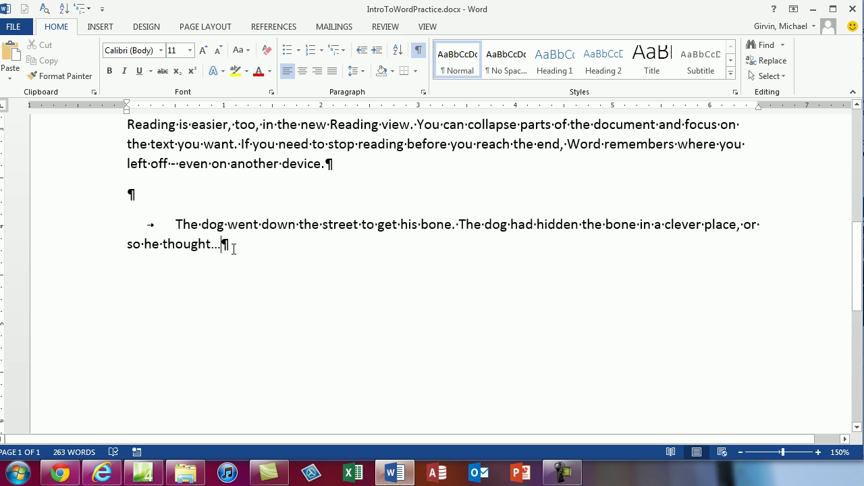
Add a paragraph indented with a row of spaces, reading "The dog" with two spaces between the words, followed by an empty paragraph
{"action": "key", "text": "Return"}
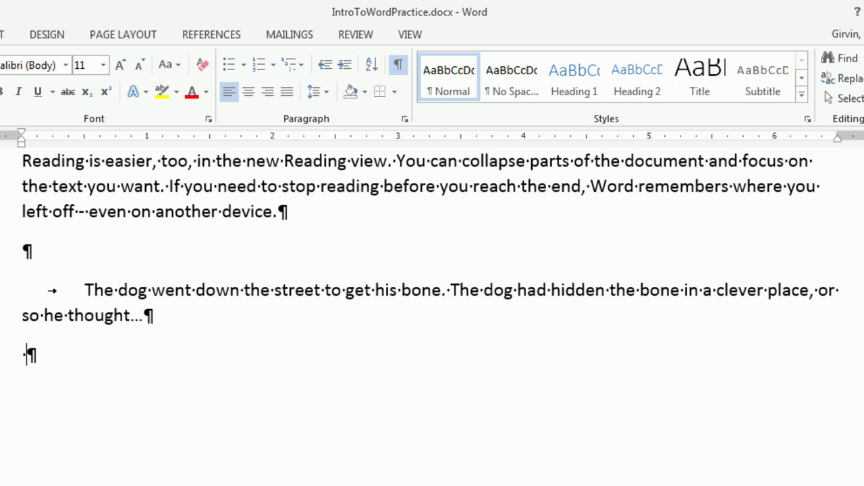
{"action": "type", "text": "T"}
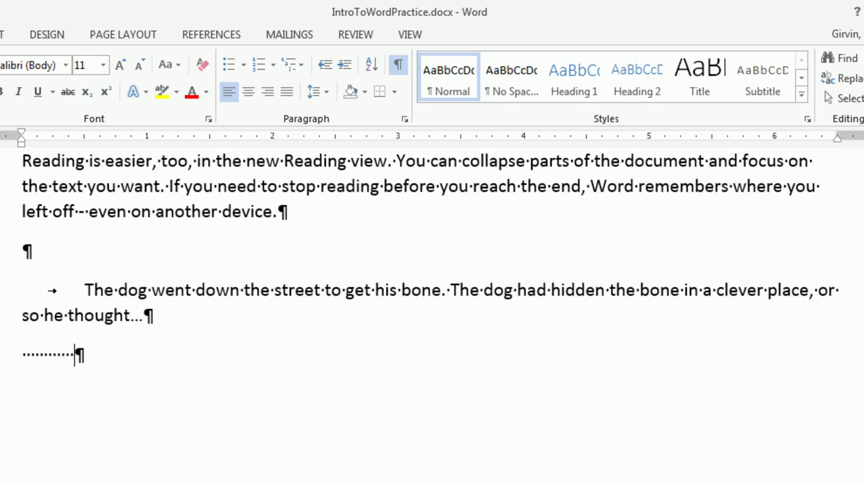
{"action": "type", "text": "he dog"}
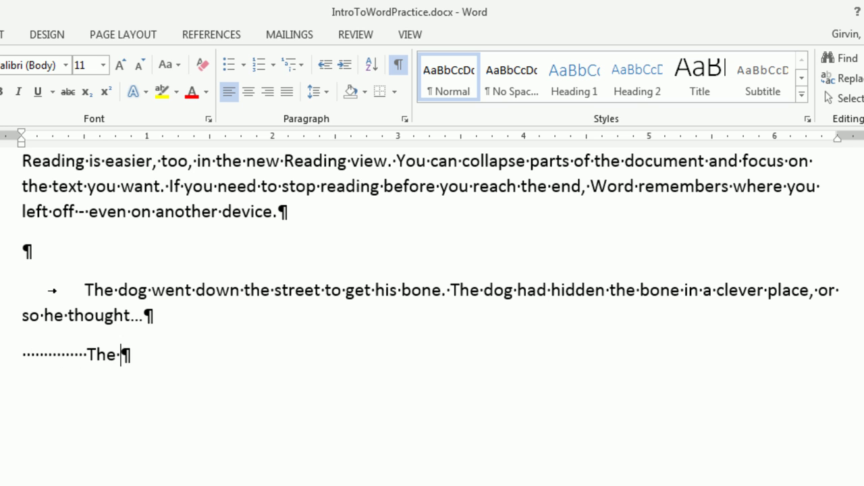
{"action": "key", "text": "BackSpace"}
{"action": "type", "text": "dog"}
{"action": "key", "text": "BackSpace"}
{"action": "key", "text": "BackSpace"}
{"action": "key", "text": "BackSpace"}
{"action": "type", "text": "dog"}
{"action": "key", "text": "Return"}
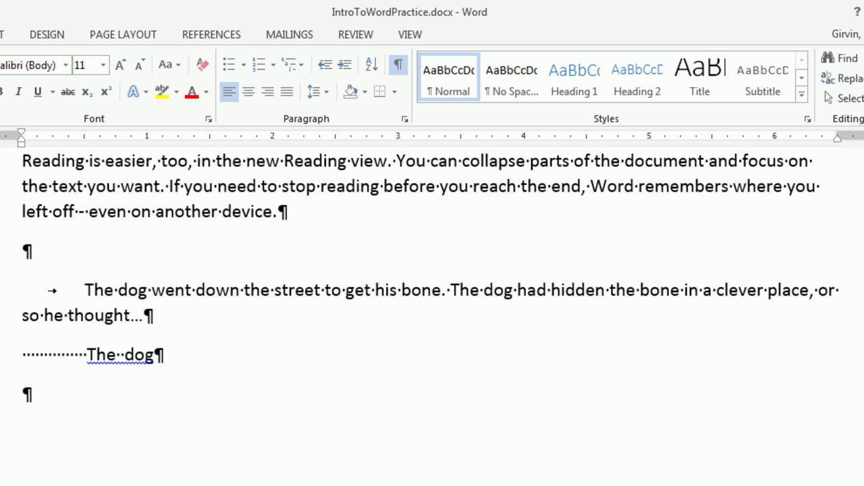
Hide the formatting marks to view the tab-indented and space-indented paragraphs without them, and show the marks again
{"action": "key", "text": "ctrl+shift+8"}
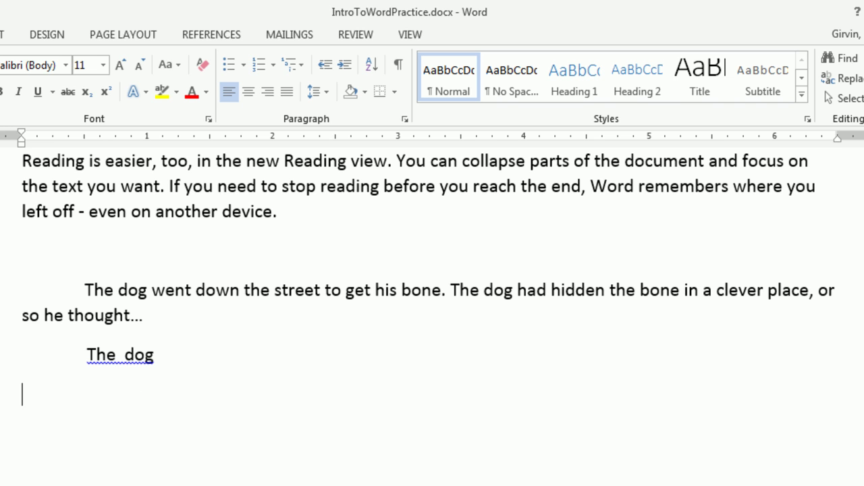
{"action": "key", "text": "Return"}
{"action": "key", "text": "ctrl+shift+8"}
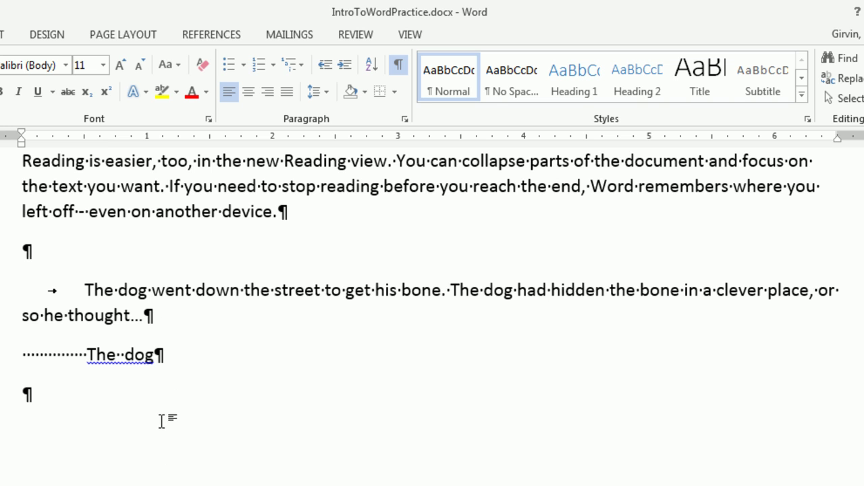
Write "The dog went home." in the last empty paragraph
{"action": "type", "text": "Th"}
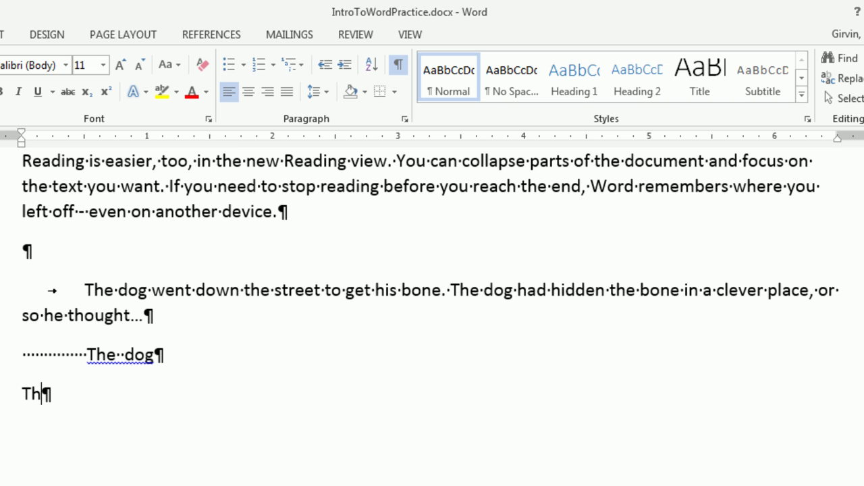
{"action": "type", "text": "e dog w"}
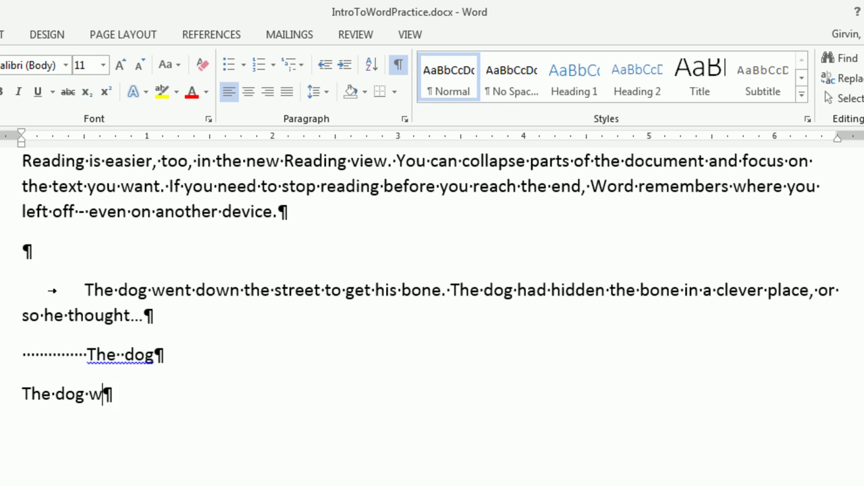
{"action": "type", "text": "ent home"}
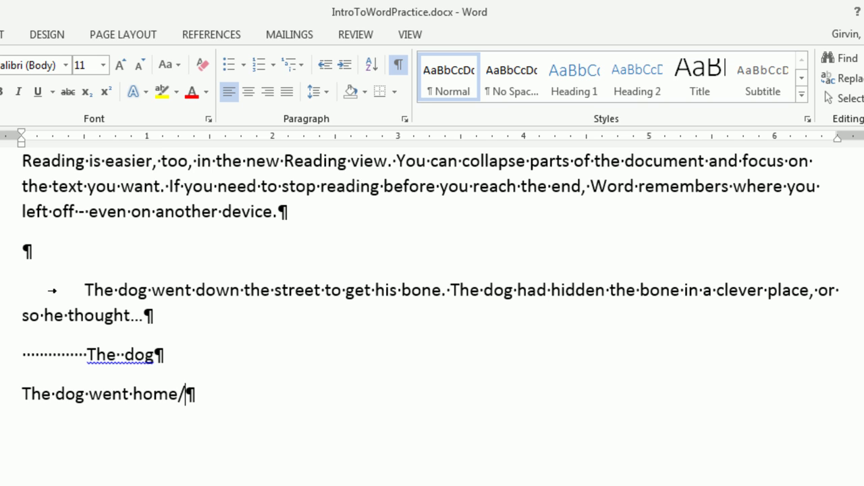
{"action": "type", "text": "."}
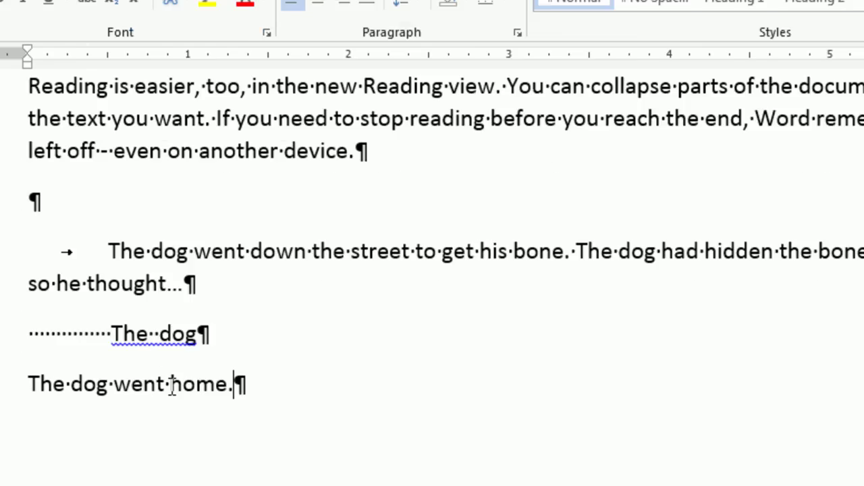
Delete the four characters after "went" in the last sentence, up to the final "e."
{"action": "left_click", "coordinate": [332, 341]}
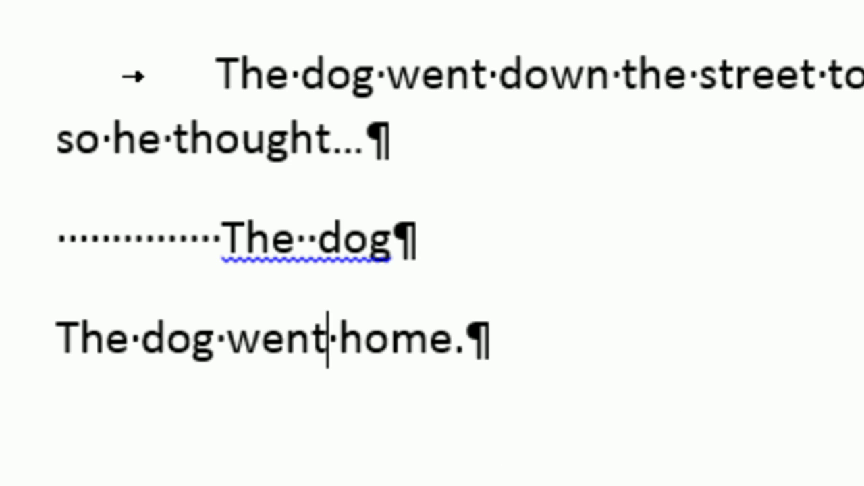
{"action": "key", "text": "Delete"}
{"action": "key", "text": "Delete"}
{"action": "key", "text": "Delete"}
{"action": "key", "text": "Delete"}
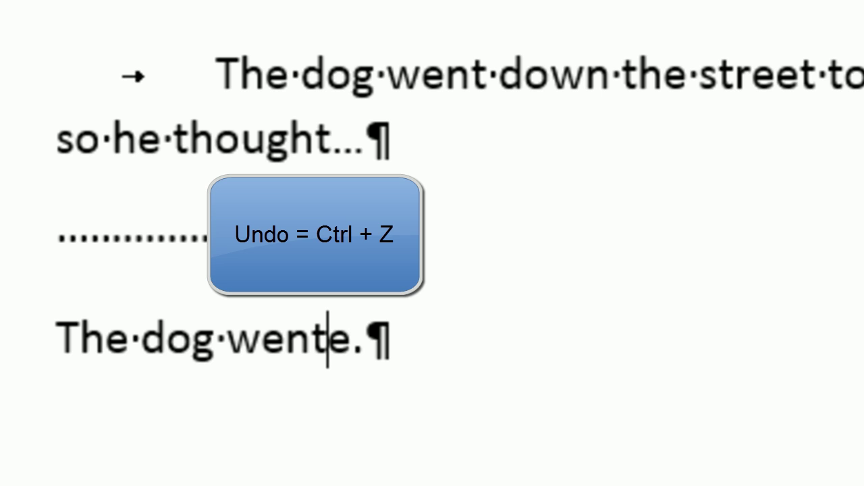
Undo the last four character deletions in the final sentence
{"action": "key", "text": "ctrl+z"}
{"action": "key", "text": "ctrl+z"}
{"action": "key", "text": "ctrl+z"}
{"action": "key", "text": "ctrl+z"}
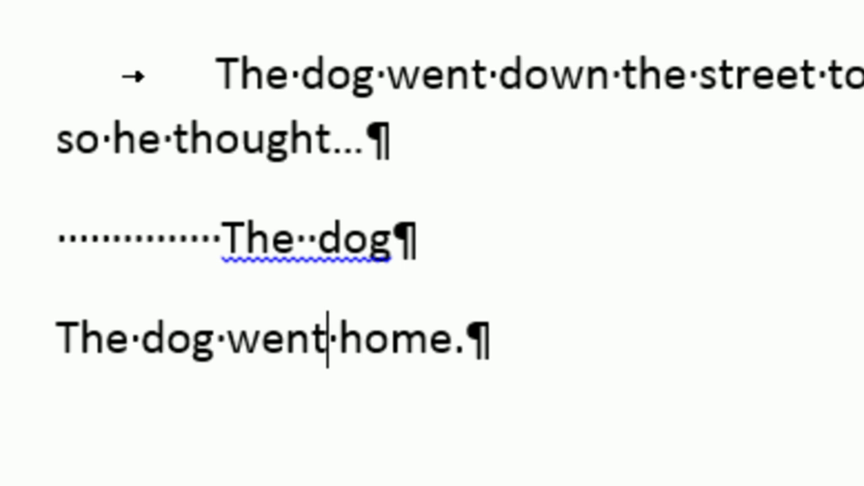
Erase "ent" from "went" in the last sentence and write it again
{"action": "key", "text": "BackSpace"}
{"action": "key", "text": "BackSpace"}
{"action": "key", "text": "BackSpace"}
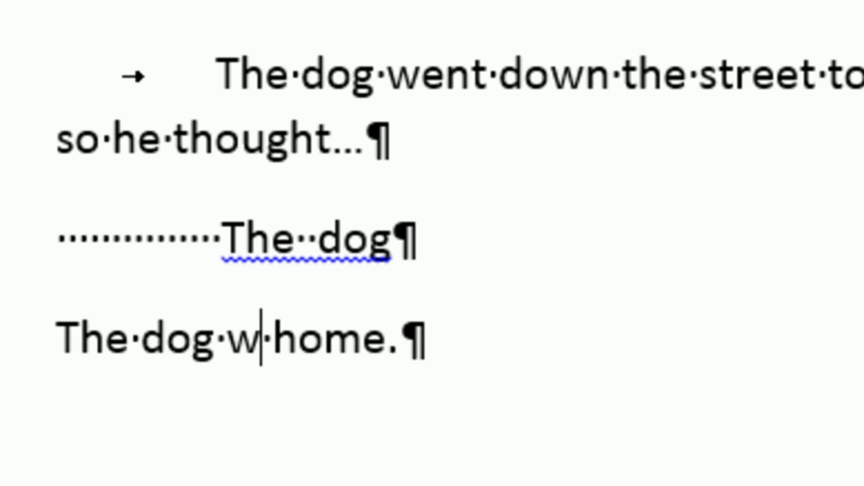
{"action": "type", "text": "ent"}
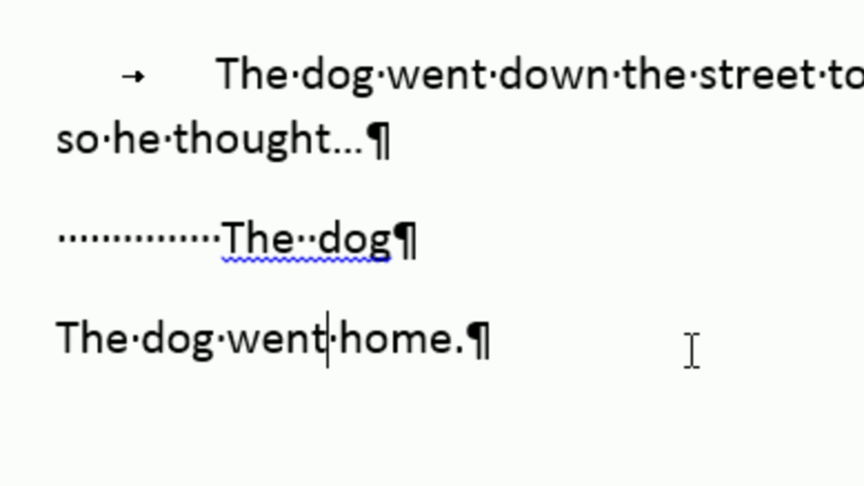
Delete the "t", the space and the "h" between "went" and "home", and restore the sentence to "The dog went home."
{"action": "key", "text": "BackSpace"}
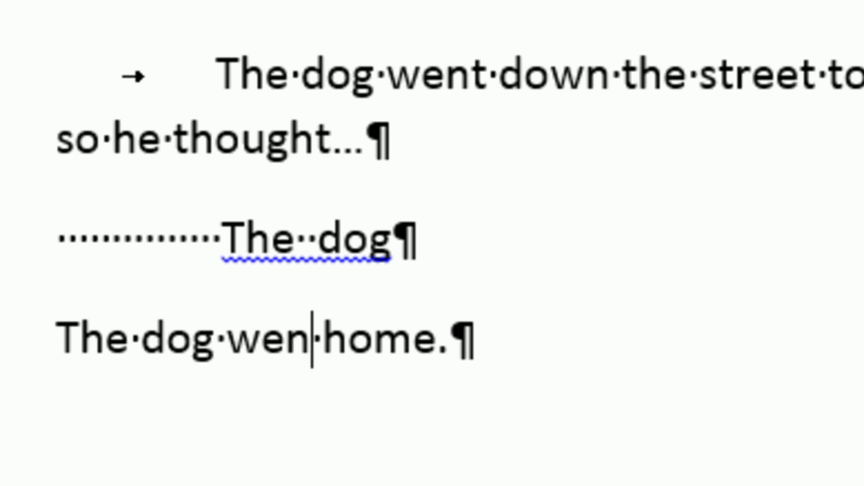
{"action": "key", "text": "Delete"}
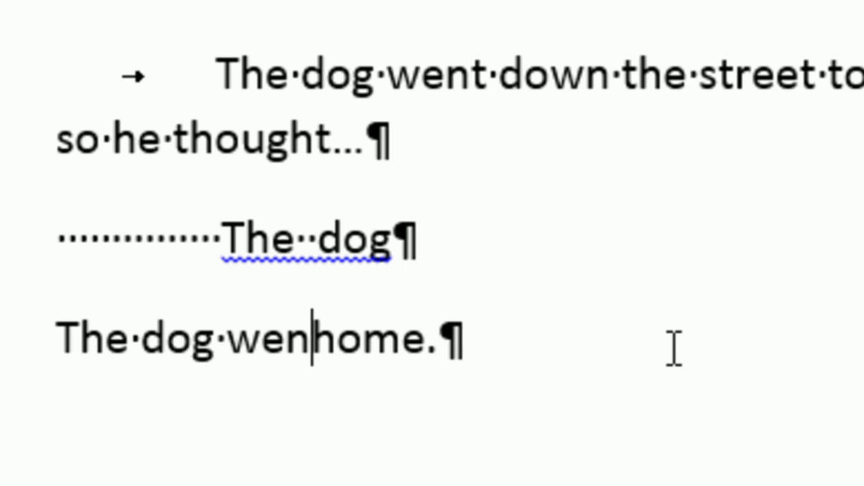
{"action": "key", "text": "Delete"}
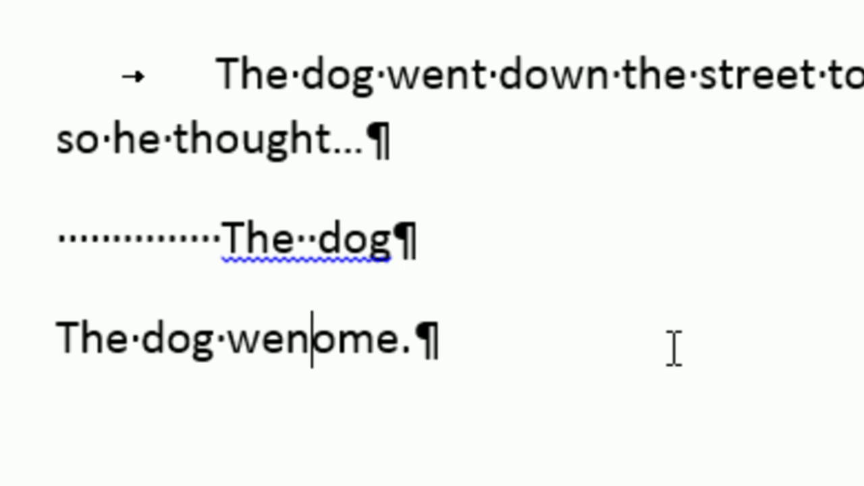
{"action": "key", "text": "ctrl+z"}
{"action": "key", "text": "ctrl+z"}
{"action": "type", "text": "t h"}
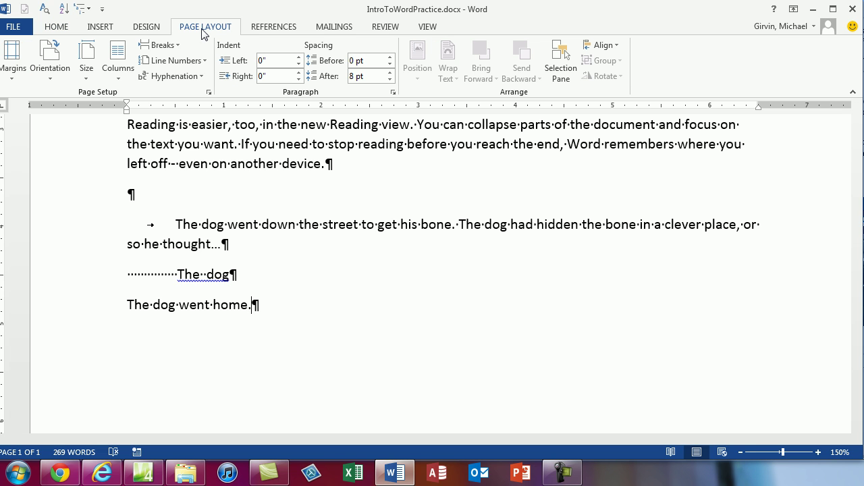
View the margin settings in the Page Setup dialog, close it unchanged and return to the Home commands
{"action": "left_click", "coordinate": [210, 94]}
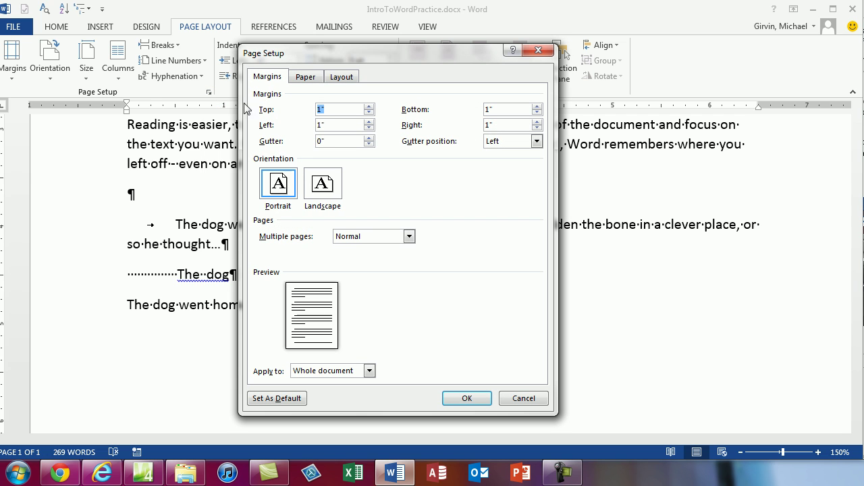
{"action": "left_click", "coordinate": [538, 52]}
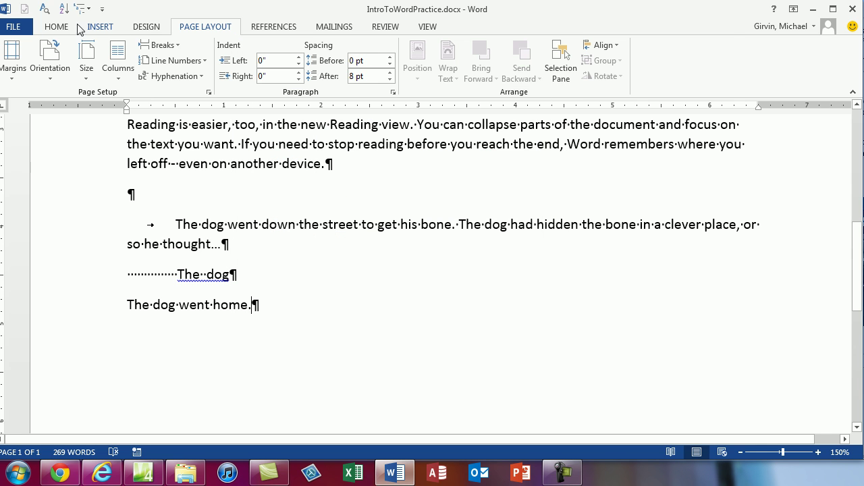
{"action": "left_click", "coordinate": [53, 29]}
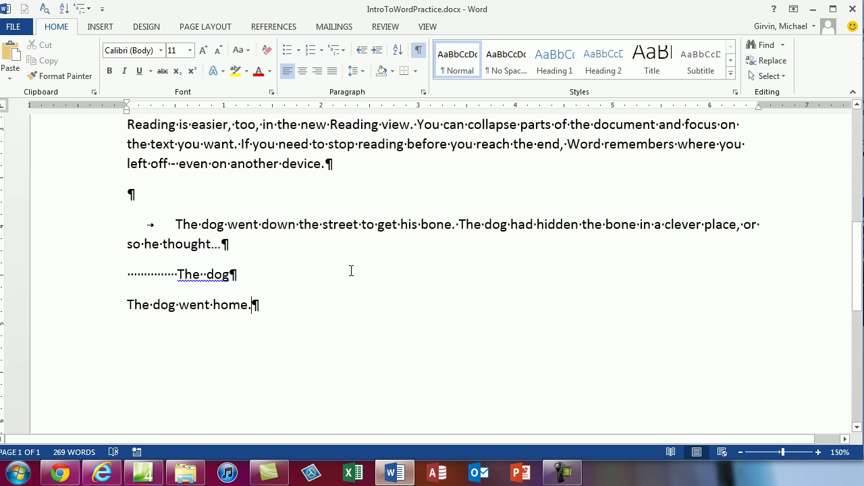
Open the Page Setup dialog three more times, cancelling it each time without changes
{"action": "key", "text": "alt"}
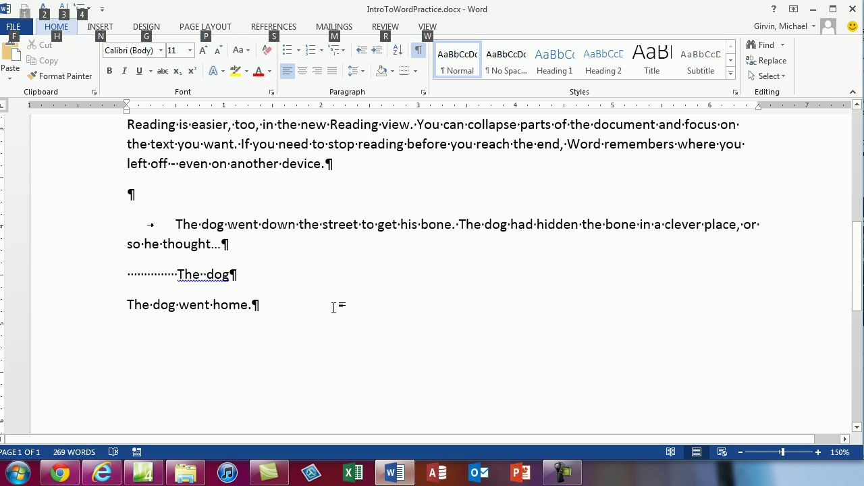
{"action": "key", "text": "p"}
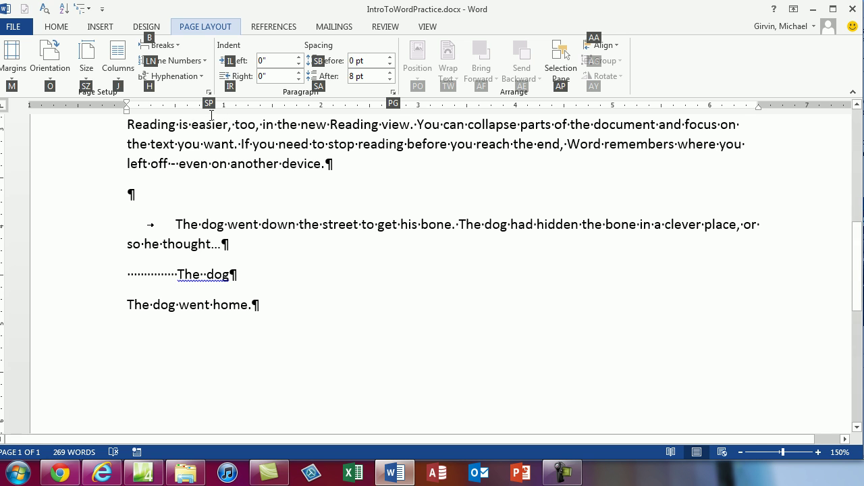
{"action": "key", "text": "s"}
{"action": "key", "text": "p"}
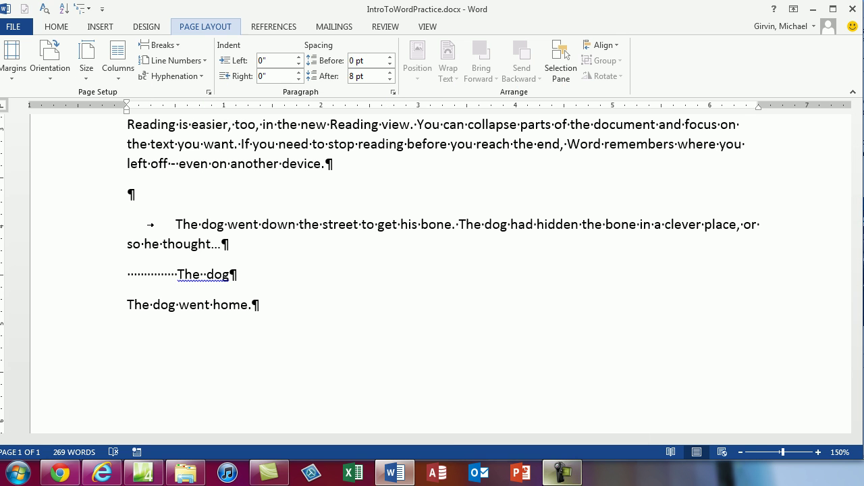
{"action": "key", "text": "Escape"}
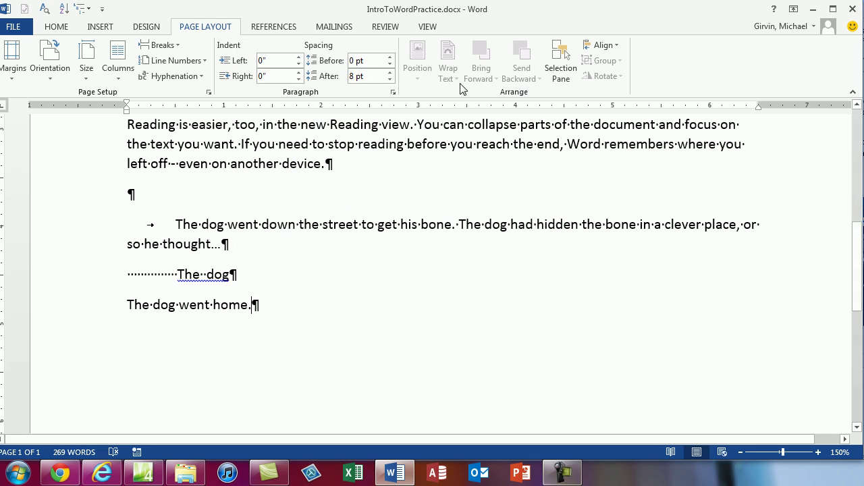
{"action": "left_click", "coordinate": [57, 27]}
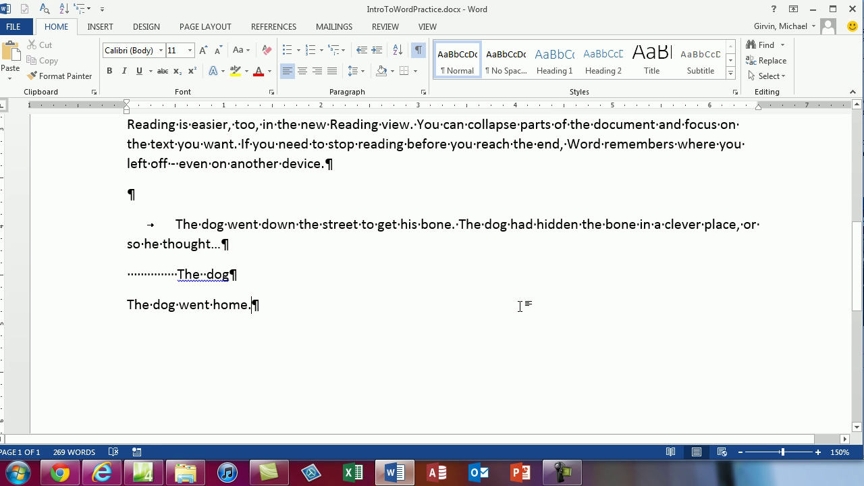
{"action": "key", "text": "alt"}
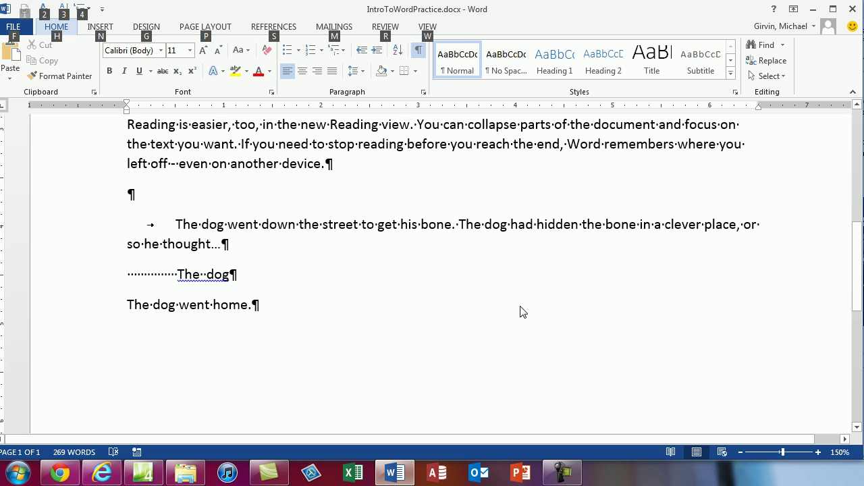
{"action": "key", "text": "p"}
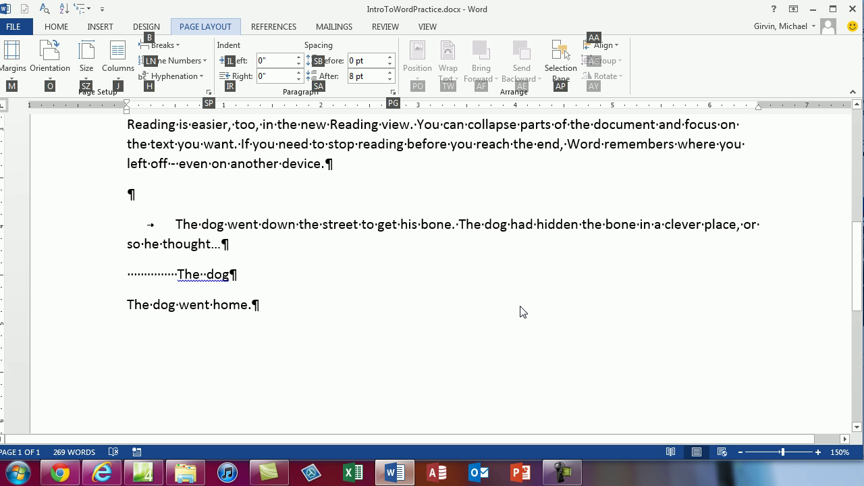
{"action": "key", "text": "s"}
{"action": "key", "text": "p"}
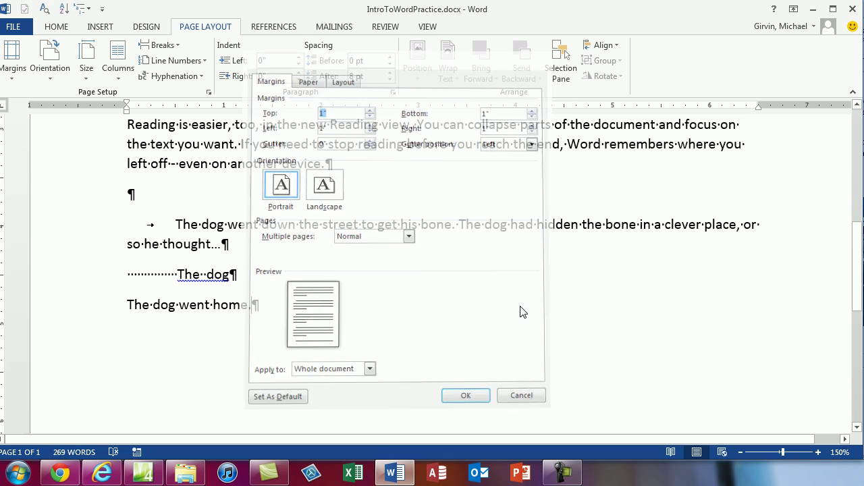
{"action": "key", "text": "Escape"}
{"action": "left_click", "coordinate": [56, 27]}
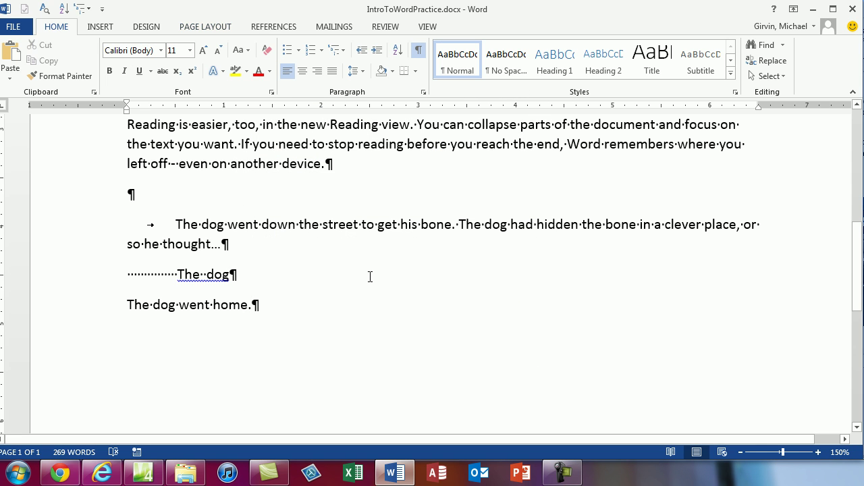
{"action": "key", "text": "alt+p"}
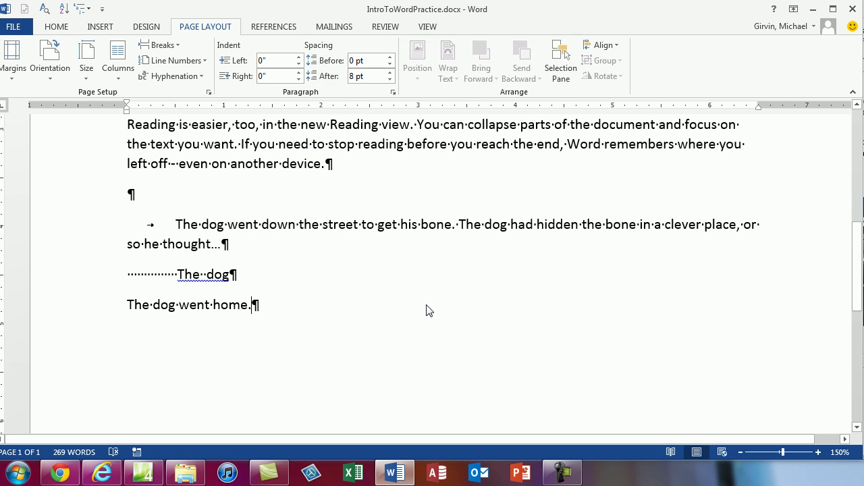
{"action": "key", "text": "s"}
{"action": "key", "text": "p"}
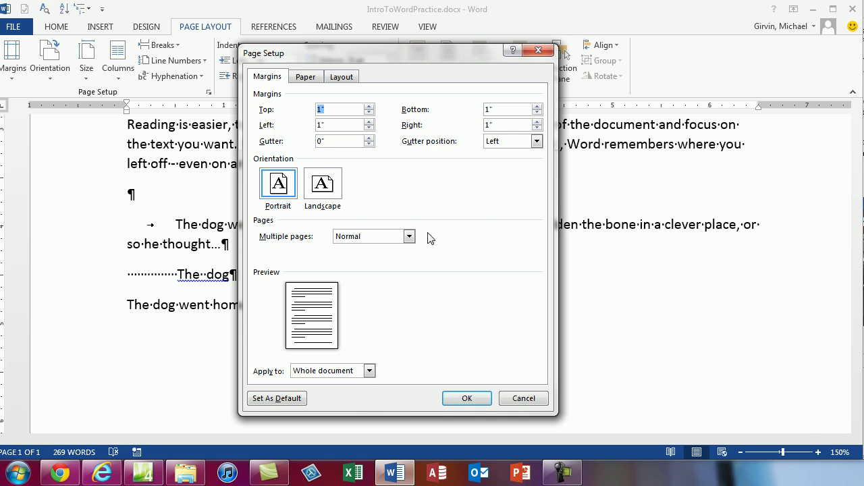
{"action": "key", "text": "Escape"}
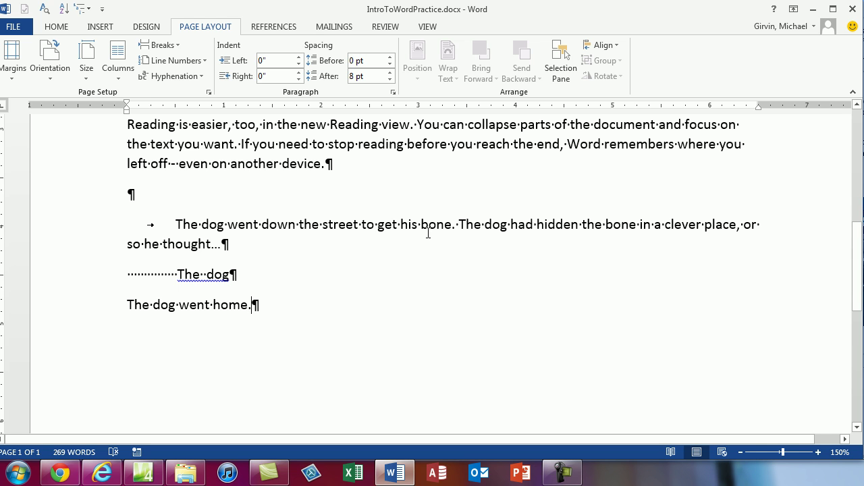
{"action": "left_click", "coordinate": [143, 33]}
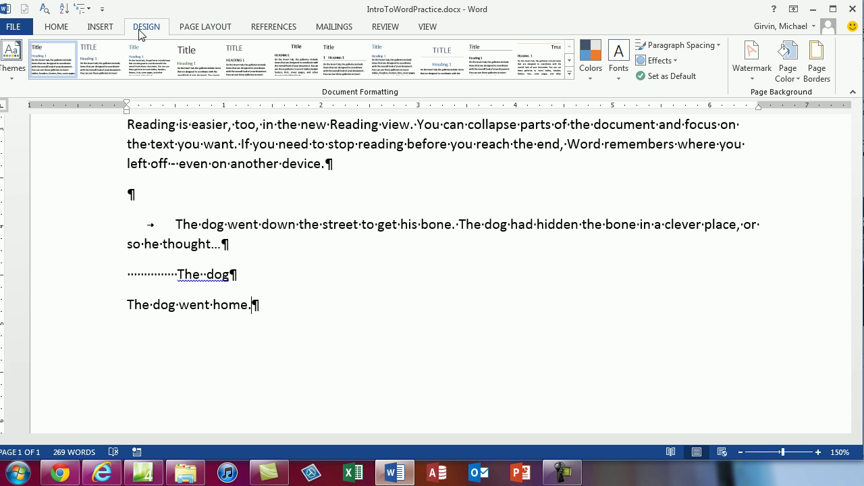
{"action": "left_click", "coordinate": [112, 29]}
{"action": "left_click", "coordinate": [65, 28]}
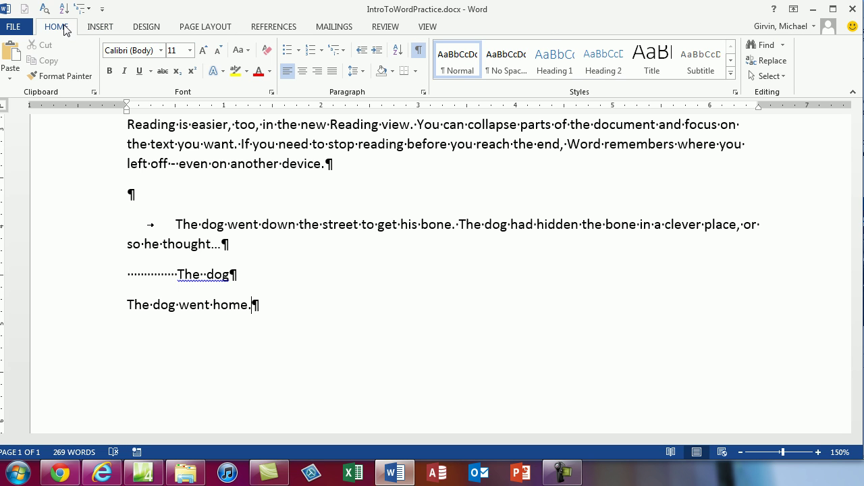
{"action": "left_click", "coordinate": [206, 30]}
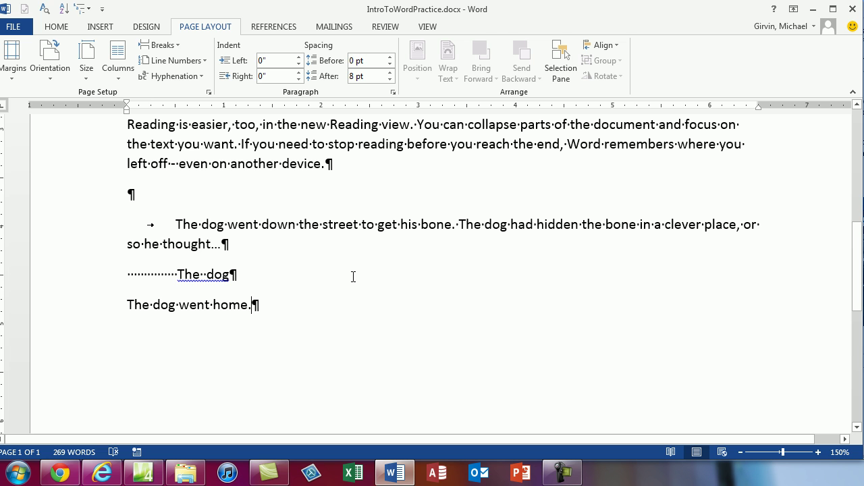
Place the cursor before "The dog went down the street" and move it character by character forward, and back to just after "The"
{"action": "scroll", "coordinate": [353, 277], "scroll_direction": "up", "scroll_amount": 1}
{"action": "left_click", "coordinate": [176, 273]}
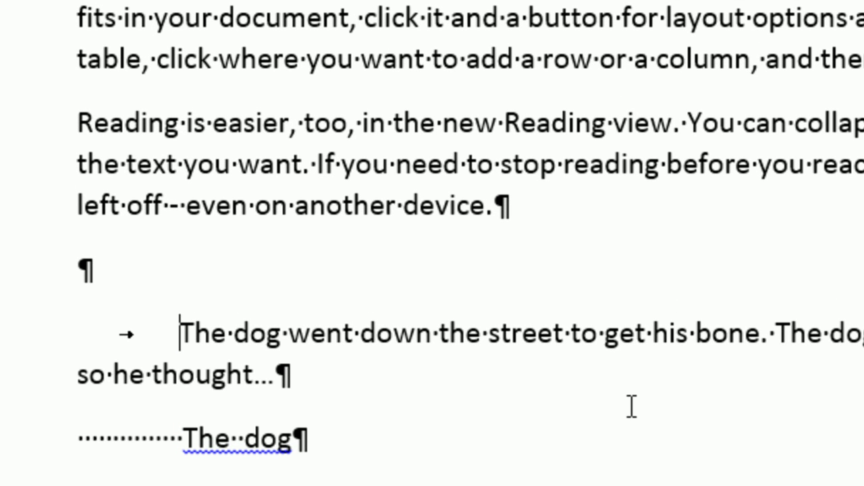
{"action": "key", "text": "Right"}
{"action": "key", "text": "Right"}
{"action": "key", "text": "Right"}
{"action": "key", "text": "Right"}
{"action": "key", "text": "Right"}
{"action": "key", "text": "Right"}
{"action": "key", "text": "Right"}
{"action": "key", "text": "Right"}
{"action": "key", "text": "Right"}
{"action": "key", "text": "Right"}
{"action": "key", "text": "Right"}
{"action": "key", "text": "Right"}
{"action": "key", "text": "Right"}
{"action": "key", "text": "Right"}
{"action": "key", "text": "Left"}
{"action": "key", "text": "Left"}
{"action": "key", "text": "Left"}
{"action": "key", "text": "Left"}
{"action": "key", "text": "Left"}
{"action": "key", "text": "Left"}
{"action": "key", "text": "Left"}
{"action": "key", "text": "Left"}
{"action": "key", "text": "Left"}
{"action": "key", "text": "Left"}
{"action": "key", "text": "Left"}
Move the cursor line by line up and down through the text, ending on the tab-indented paragraph's first line
{"action": "key", "text": "Up"}
{"action": "key", "text": "Up"}
{"action": "key", "text": "Up"}
{"action": "key", "text": "Up"}
{"action": "key", "text": "Down"}
{"action": "key", "text": "Down"}
{"action": "key", "text": "Down"}
{"action": "key", "text": "Down"}
{"action": "key", "text": "Down"}
{"action": "key", "text": "Down"}
{"action": "key", "text": "Up"}
{"action": "key", "text": "Up"}
{"action": "key", "text": "Down"}
{"action": "key", "text": "Up"}
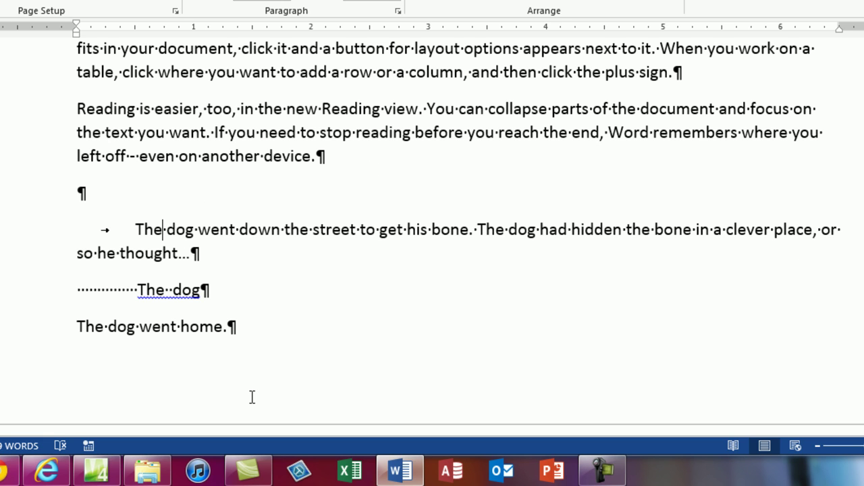
Jump the cursor repeatedly between the end and the start of the tab-indented paragraph's first line
{"action": "key", "text": "End"}
{"action": "key", "text": "Home"}
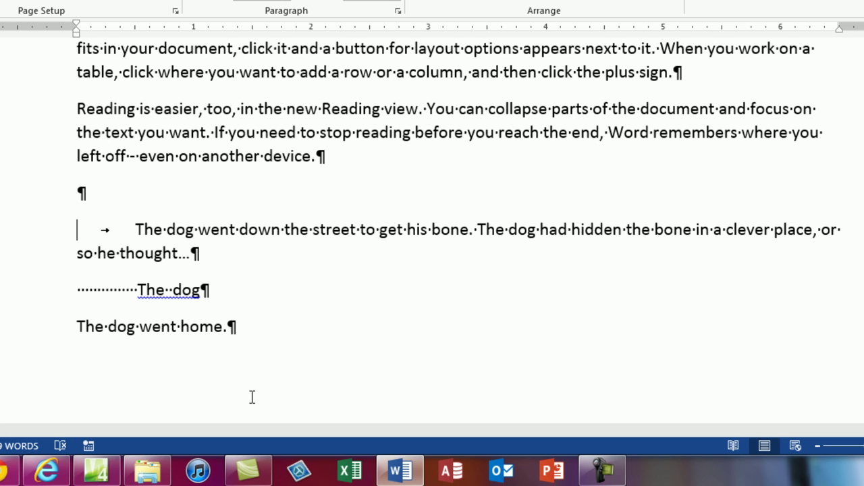
{"action": "key", "text": "End"}
{"action": "key", "text": "End"}
{"action": "key", "text": "Home"}
{"action": "key", "text": "End"}
{"action": "key", "text": "Home"}
{"action": "key", "text": "End"}
Move the cursor back word by word from the line's end, and return it to the start of the line
{"action": "key", "text": "ctrl+Left"}
{"action": "key", "text": "ctrl+Left"}
{"action": "key", "text": "ctrl+Left"}
{"action": "key", "text": "ctrl+Left"}
{"action": "key", "text": "Home"}
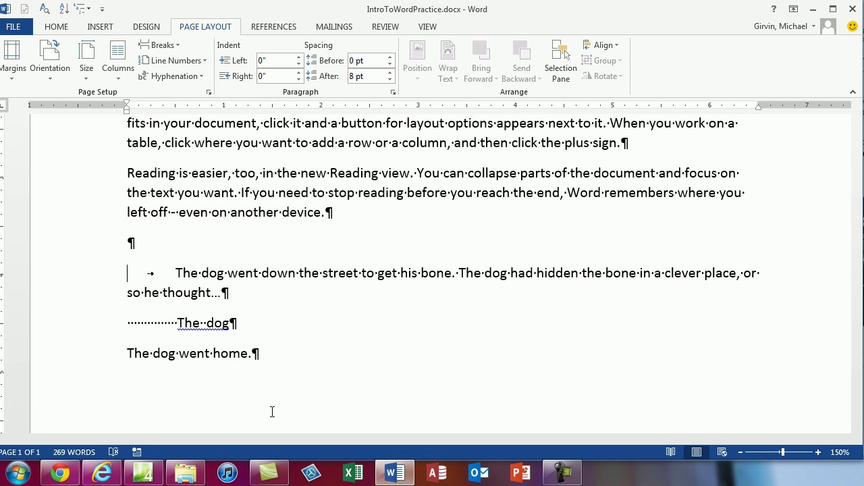
Jump the cursor back and forth between the beginning and the end of the document, finishing at the end
{"action": "key", "text": "ctrl+Home"}
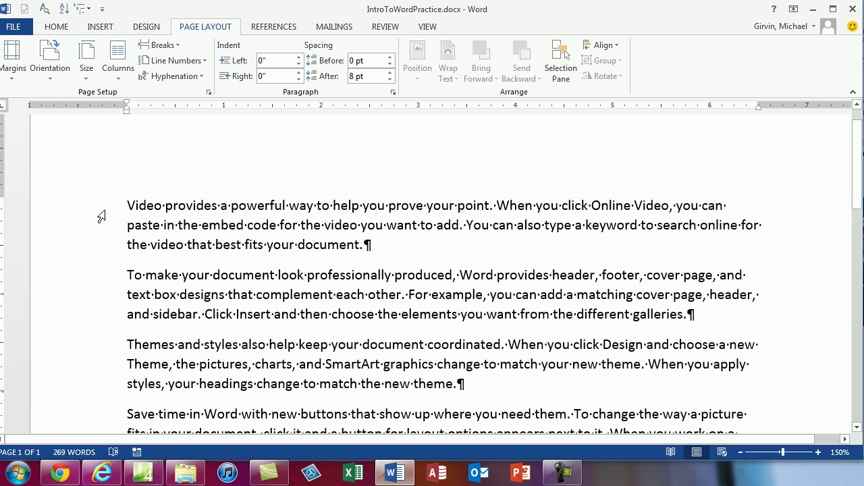
{"action": "key", "text": "ctrl+End"}
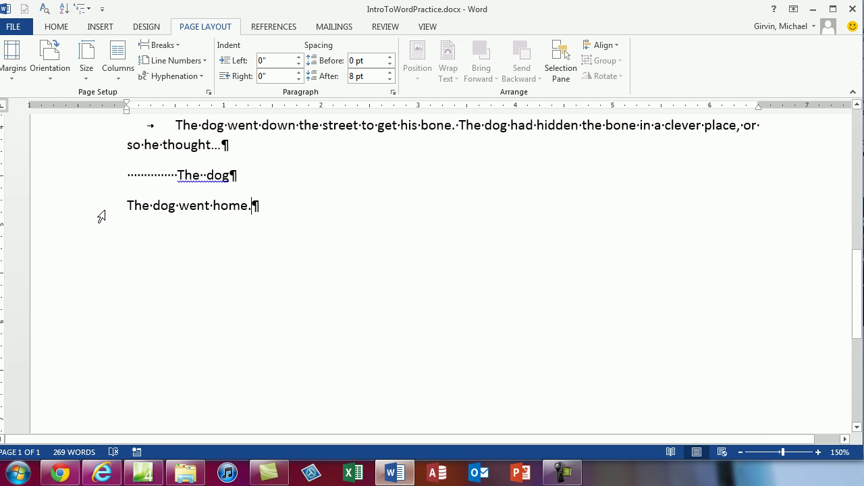
{"action": "key", "text": "ctrl+Home"}
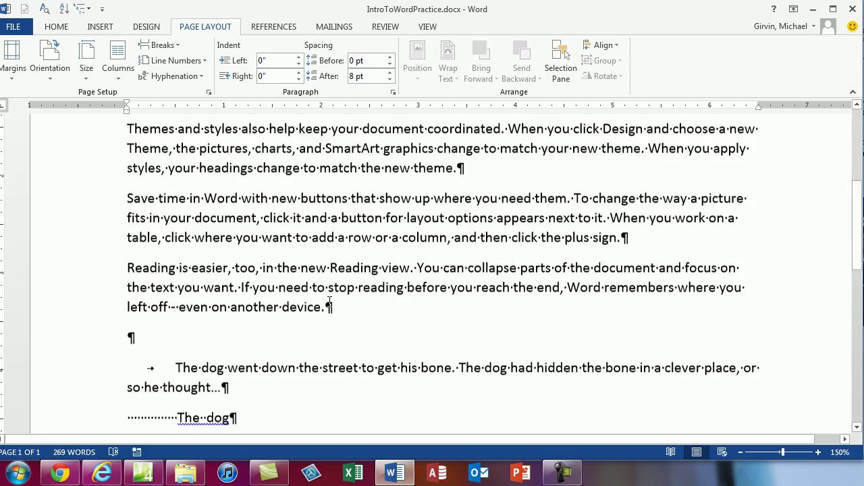
{"action": "key", "text": "ctrl+End"}
{"action": "key", "text": "ctrl+Home"}
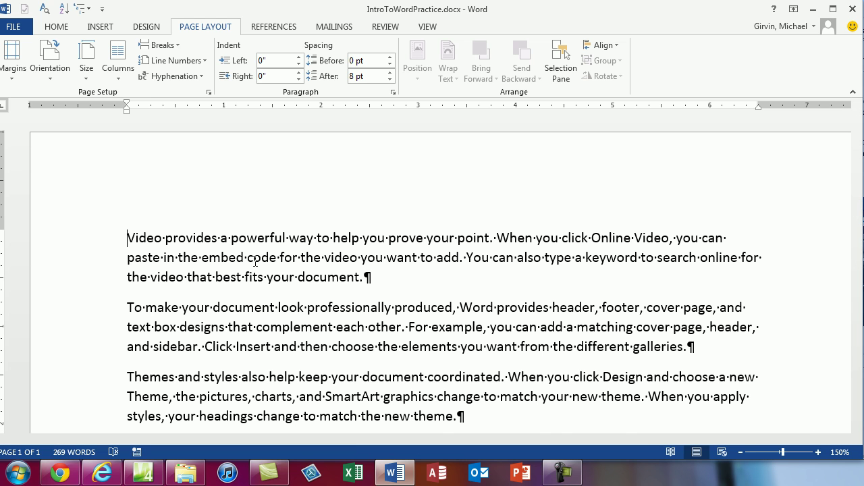
{"action": "key", "text": "ctrl+End"}
{"action": "key", "text": "ctrl+Home"}
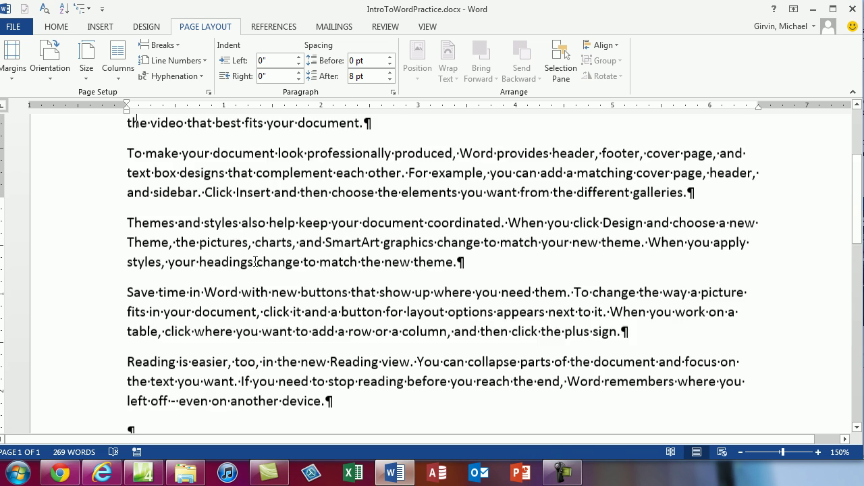
{"action": "key", "text": "ctrl+End"}
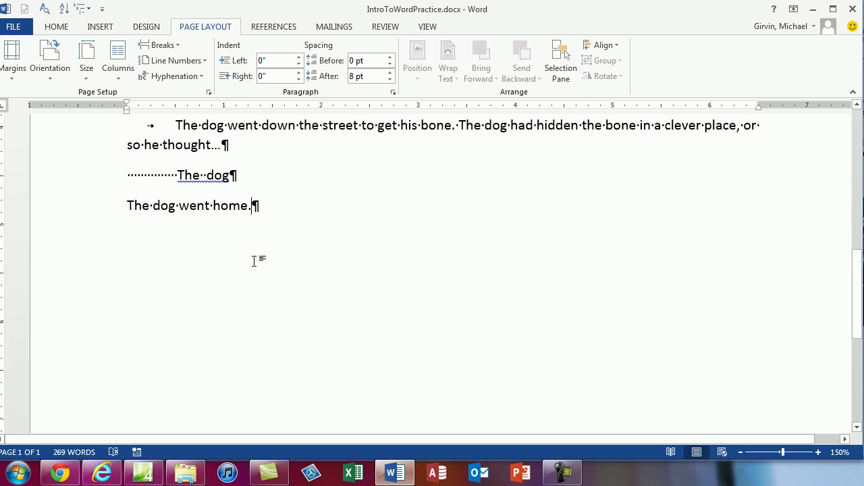
Return to the document's start and select the single words "powerful", "prove" and "produced" one after another
{"action": "key", "text": "ctrl+Home"}
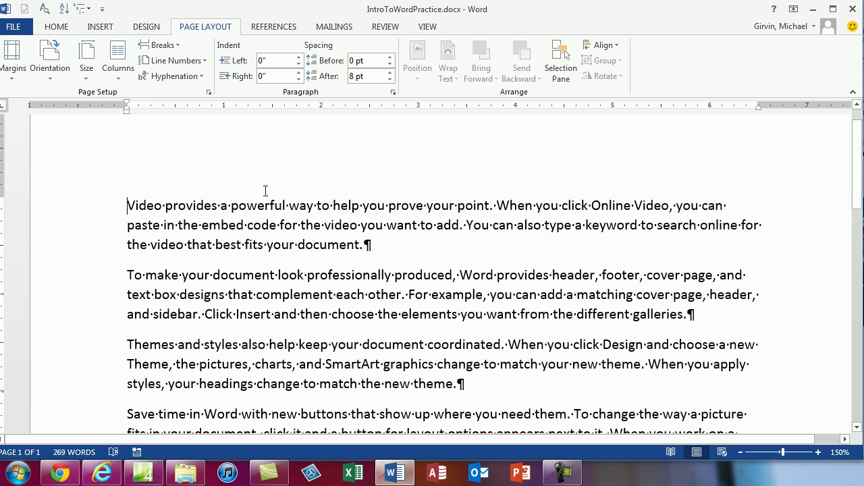
{"action": "left_click", "coordinate": [235, 205]}
{"action": "left_click_drag", "start_coordinate": [237, 205], "coordinate": [286, 205]}
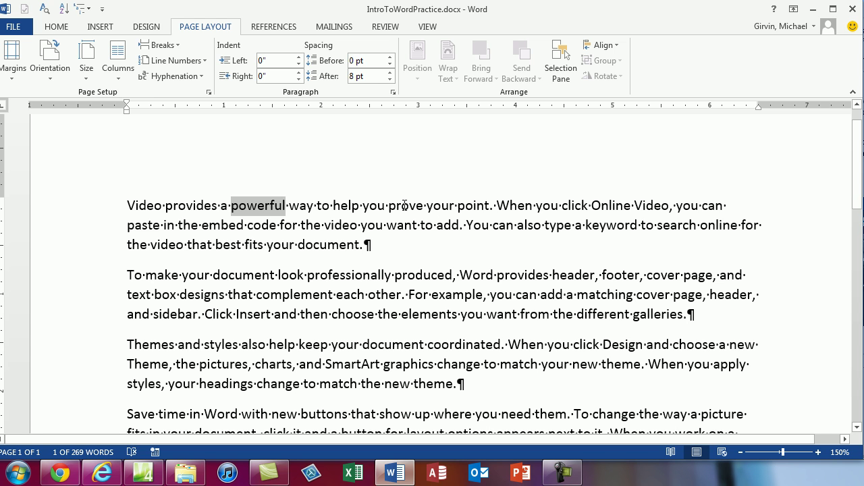
{"action": "double_click", "coordinate": [410, 205]}
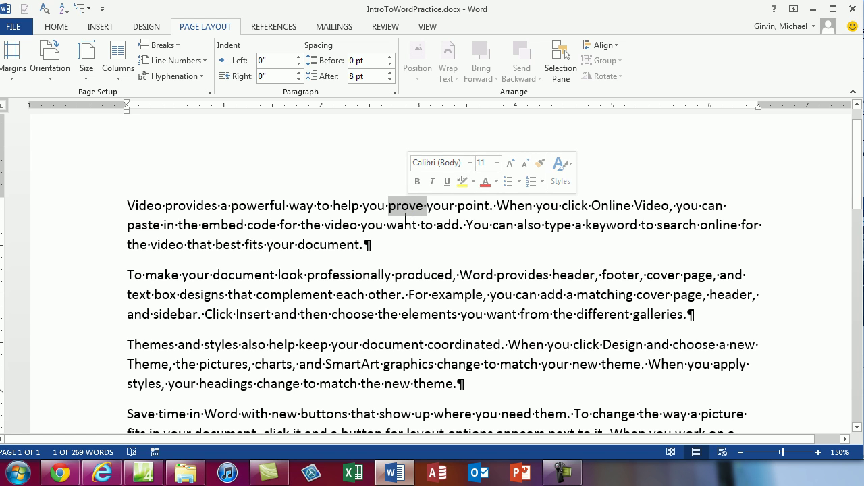
{"action": "double_click", "coordinate": [424, 275]}
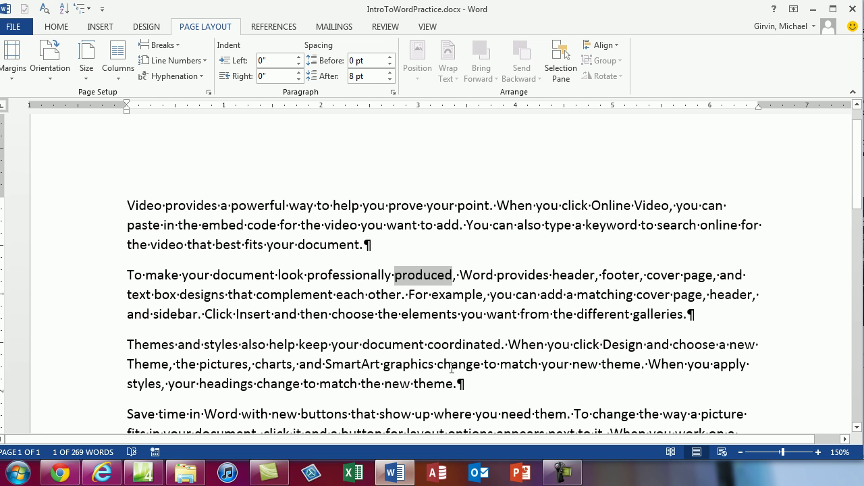
Select the whole second paragraph, followed by only its first line and only its second line
{"action": "triple_click", "coordinate": [420, 295]}
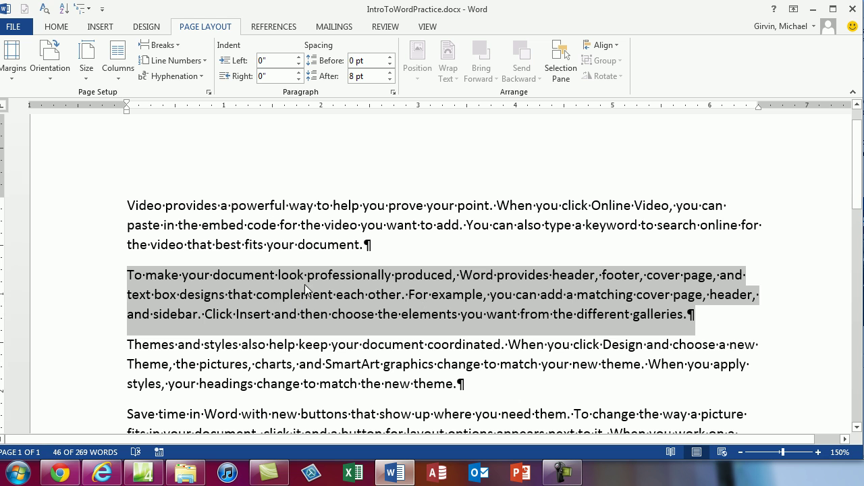
{"action": "left_click", "coordinate": [274, 296]}
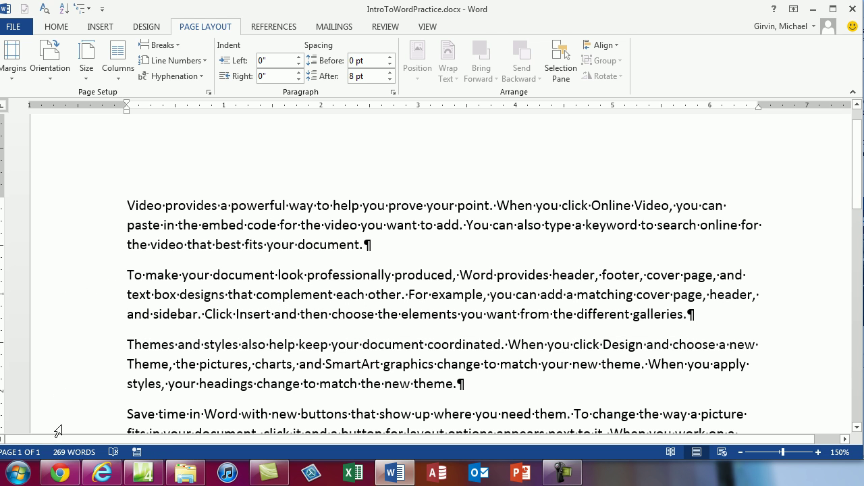
{"action": "left_click", "coordinate": [59, 284]}
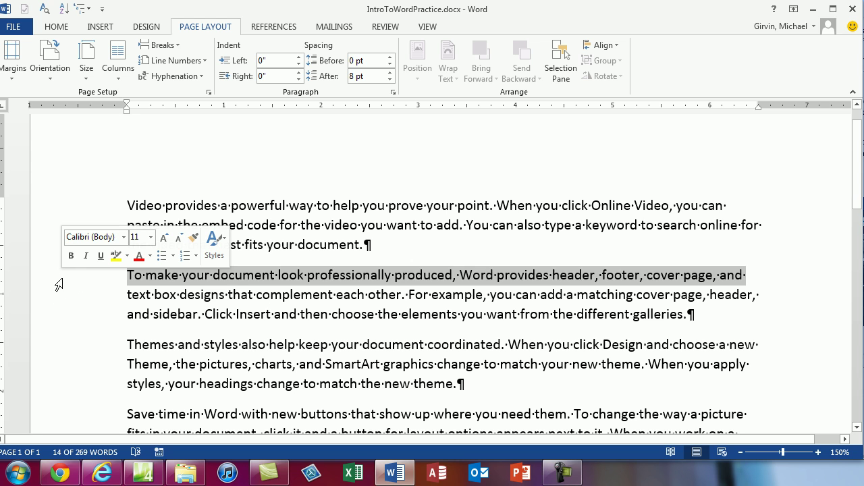
{"action": "left_click", "coordinate": [59, 297]}
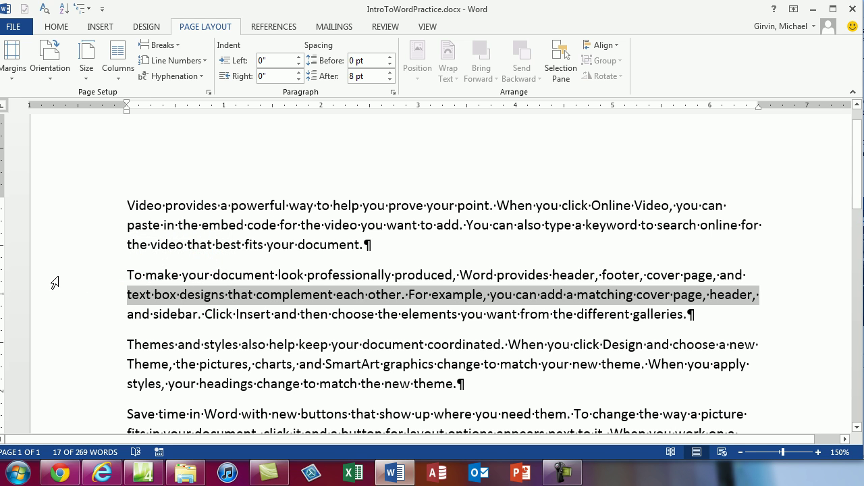
Select the lines of the second and third paragraphs together, reselect only the second paragraph's three lines, and clear the selection
{"action": "left_click", "coordinate": [52, 282]}
{"action": "left_click_drag", "start_coordinate": [52, 282], "coordinate": [58, 387]}
{"action": "left_click", "coordinate": [100, 283]}
{"action": "mouse_move", "coordinate": [129, 280]}
{"action": "left_mouse_down"}
{"action": "mouse_move", "coordinate": [303, 315]}
{"action": "mouse_move", "coordinate": [418, 314]}
{"action": "mouse_move", "coordinate": [124, 289]}
{"action": "left_mouse_up"}
{"action": "left_click_drag", "start_coordinate": [43, 277], "coordinate": [47, 317]}
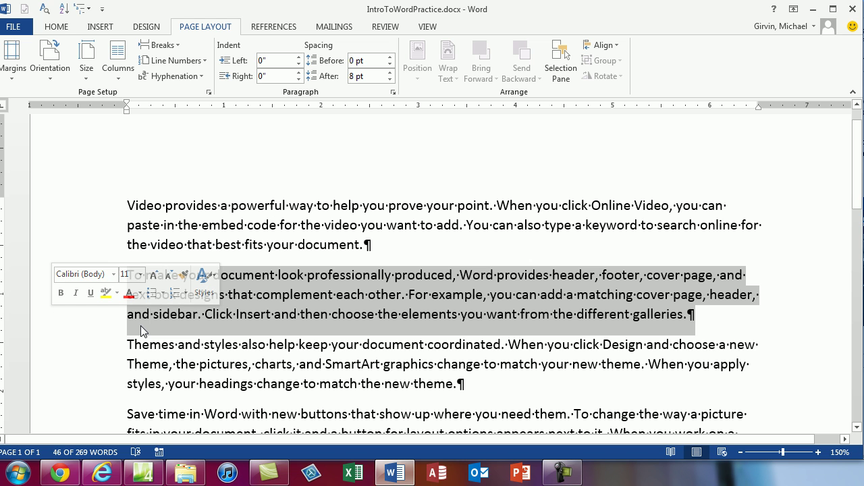
{"action": "left_click", "coordinate": [347, 318]}
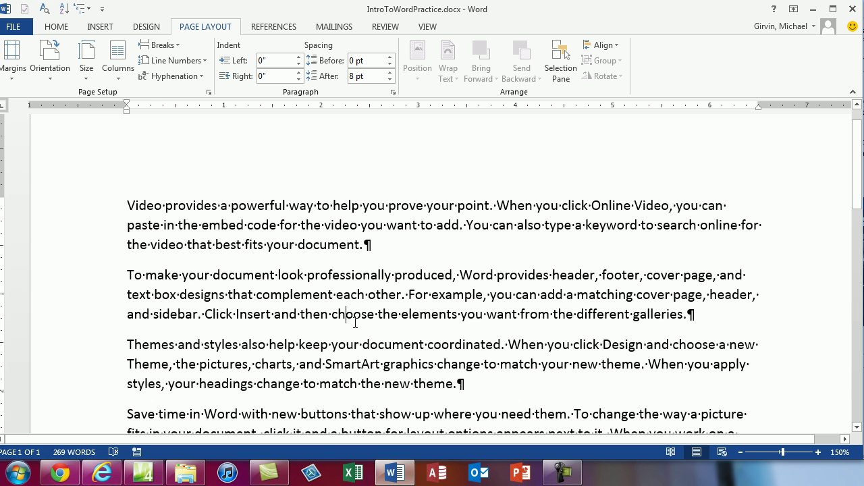
Select the entire document, check the highlighted text down to the last line, and repeat the full selection
{"action": "key", "text": "ctrl+a"}
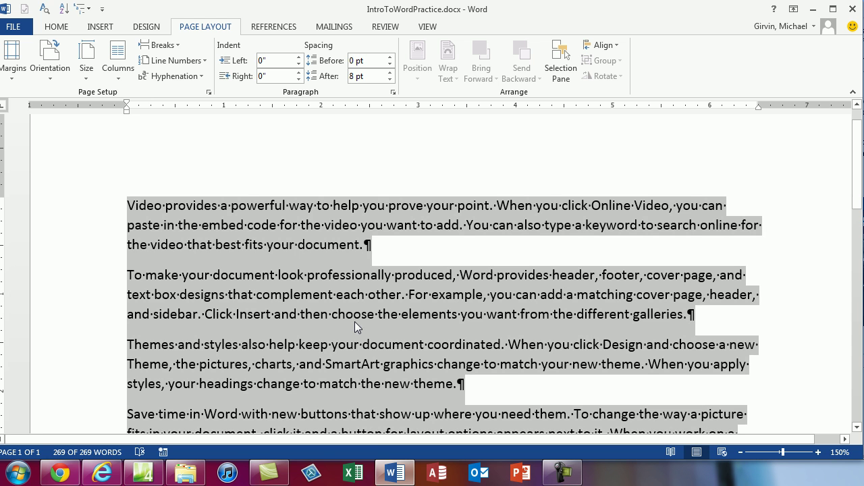
{"action": "scroll", "coordinate": [353, 326], "scroll_direction": "down", "scroll_amount": 7}
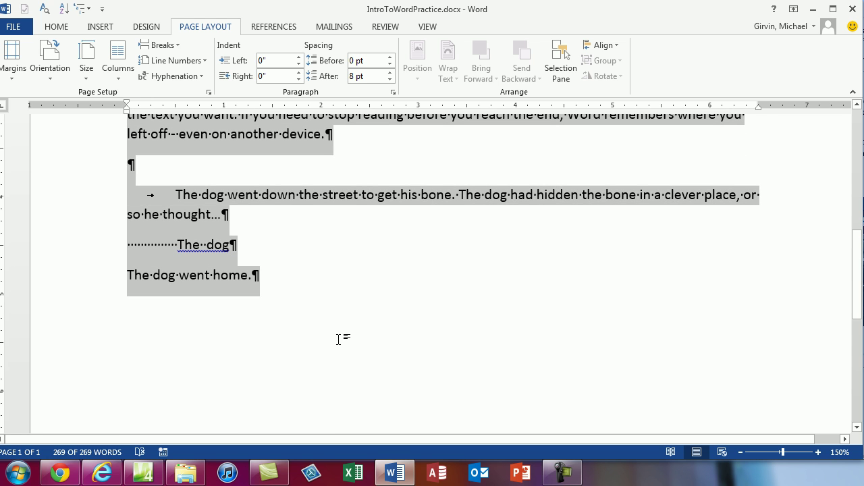
{"action": "scroll", "coordinate": [339, 339], "scroll_direction": "up", "scroll_amount": 8}
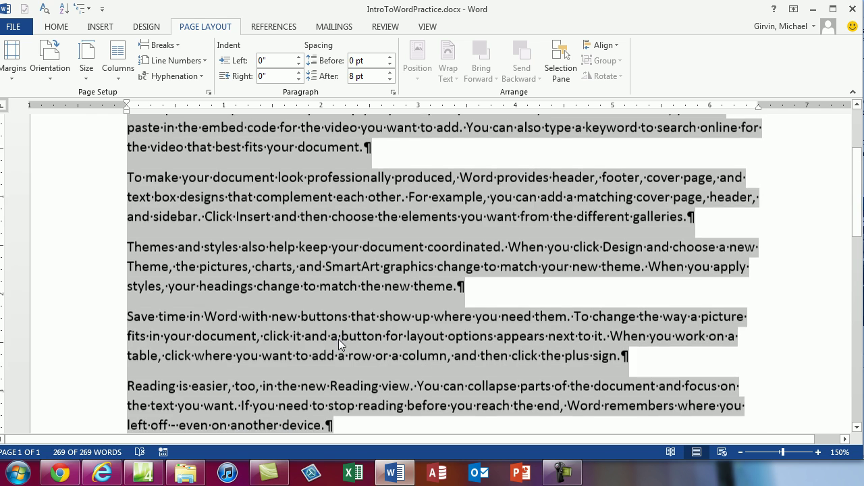
{"action": "left_click", "coordinate": [305, 240]}
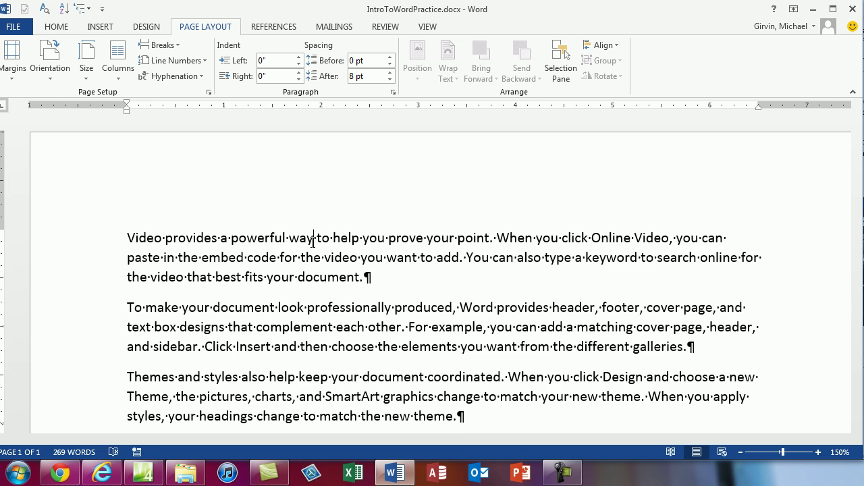
{"action": "key", "text": "ctrl+a"}
{"action": "scroll", "coordinate": [308, 223], "scroll_direction": "down", "scroll_amount": 1}
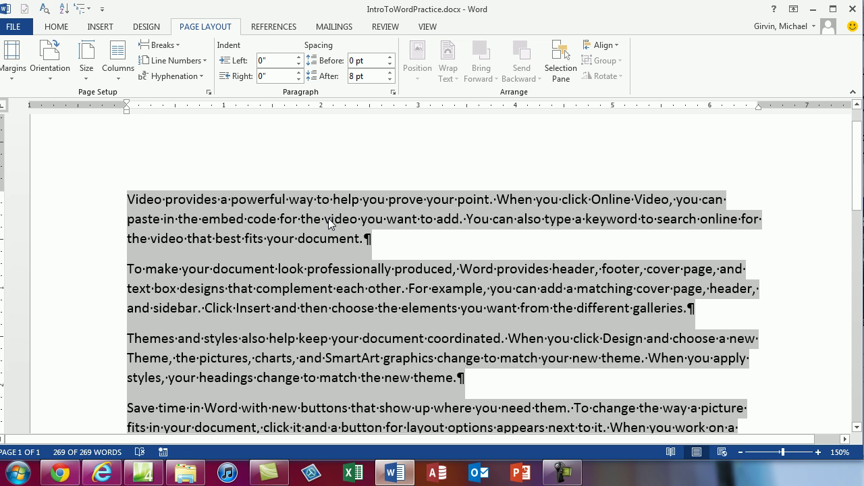
Add a series of empty paragraphs at the end of the document, below "The dog went home."
{"action": "key", "text": "ctrl+End"}
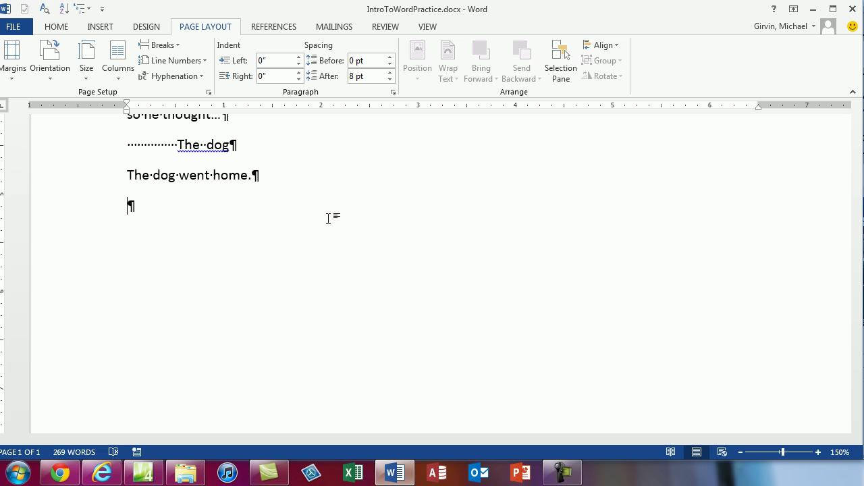
{"action": "key", "text": "Return"}
{"action": "key", "text": "Return"}
{"action": "key", "text": "Return"}
{"action": "key", "text": "Return"}
{"action": "key", "text": "Return"}
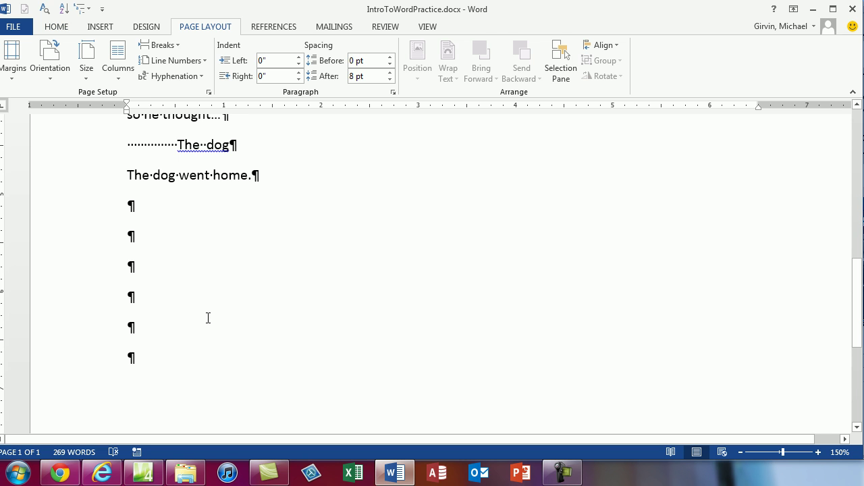
Hide the formatting marks, inspect the blank space below "The dog went home.", and show the marks again
{"action": "scroll", "coordinate": [312, 313], "scroll_direction": "up", "scroll_amount": 1}
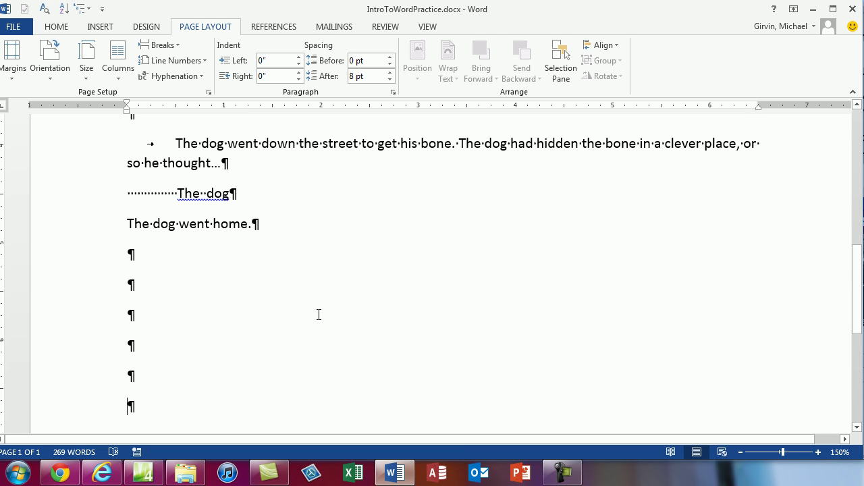
{"action": "key", "text": "ctrl+shift+8"}
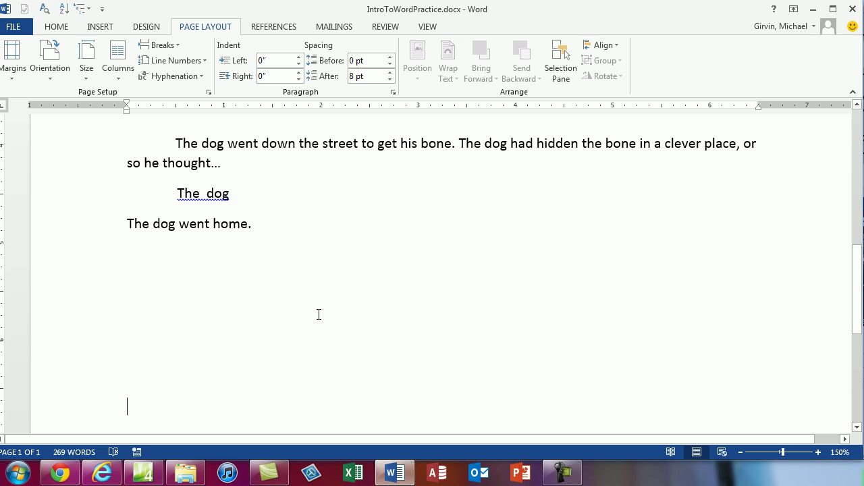
{"action": "left_click", "coordinate": [67, 27]}
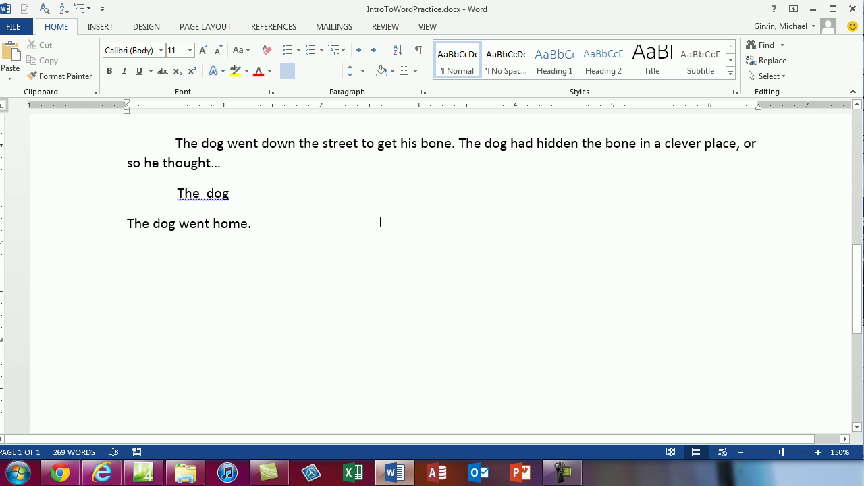
{"action": "scroll", "coordinate": [384, 223], "scroll_direction": "up", "scroll_amount": 3}
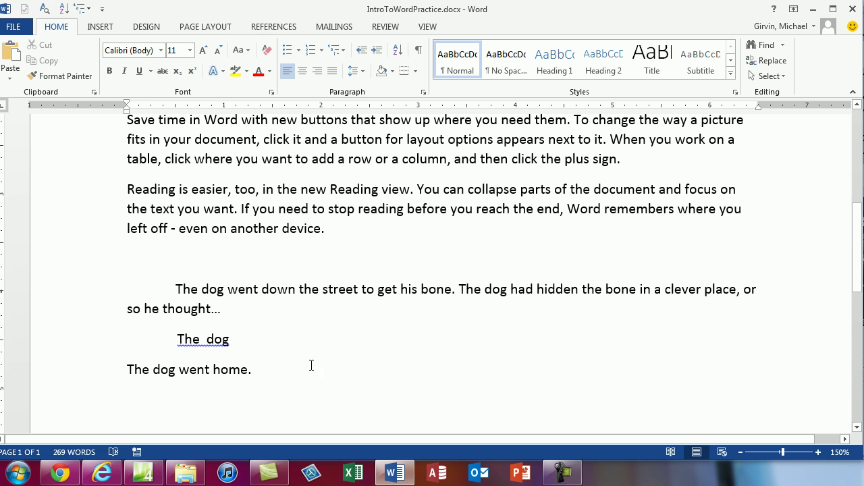
{"action": "left_click", "coordinate": [291, 367]}
{"action": "key", "text": "ctrl+Return"}
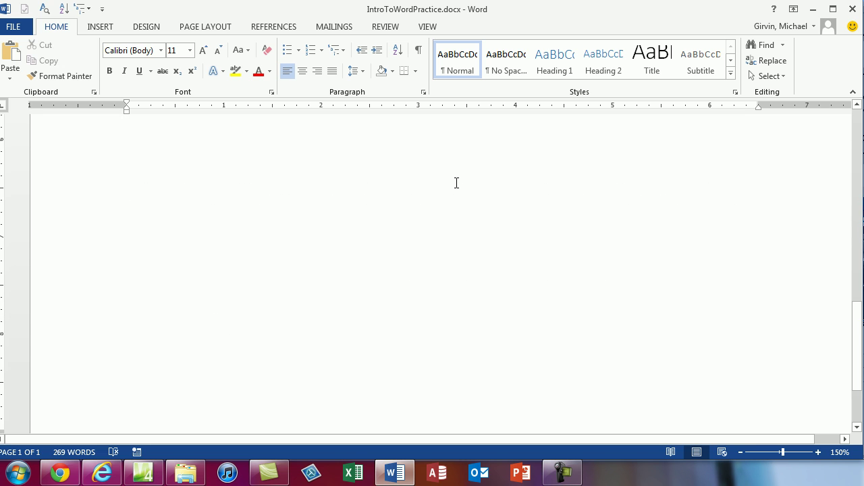
{"action": "scroll", "coordinate": [455, 183], "scroll_direction": "up", "scroll_amount": 3}
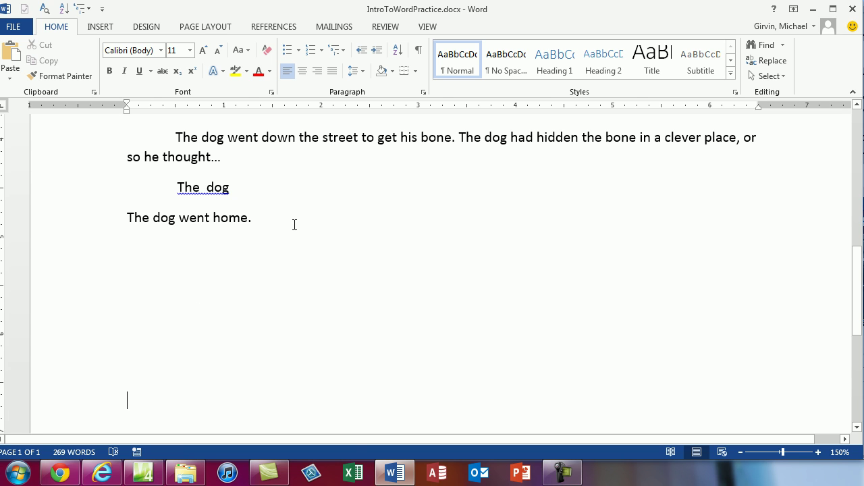
{"action": "key", "text": "ctrl+shift+8"}
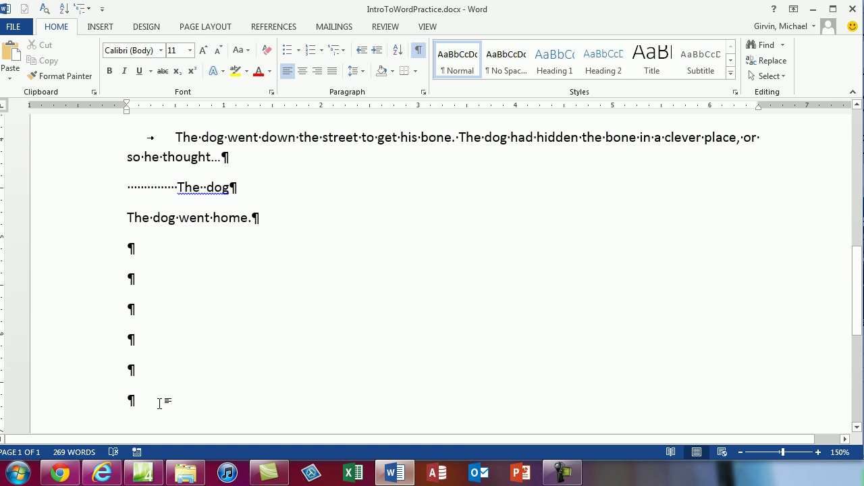
Replace the empty paragraphs at the end with "The dog picked up the funny bone." and hide the formatting marks
{"action": "key", "text": "ctrl+z"}
{"action": "type", "text": "The dog picked up the funny bone."}
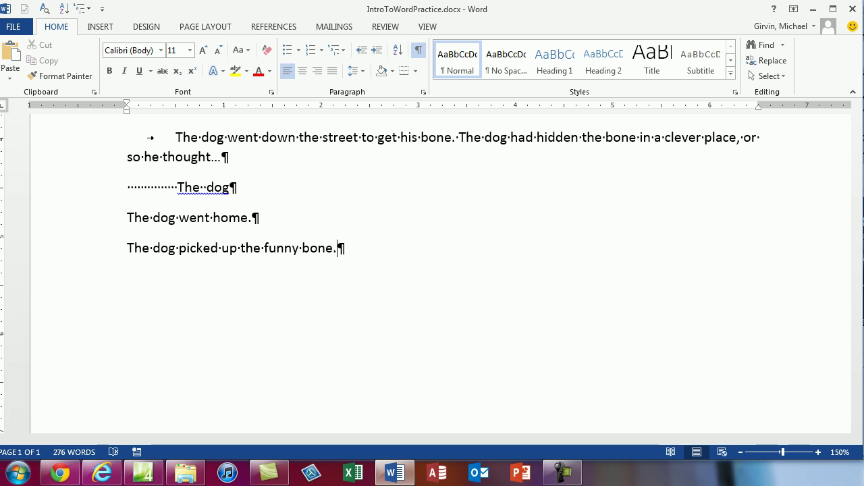
{"action": "key", "text": "Return"}
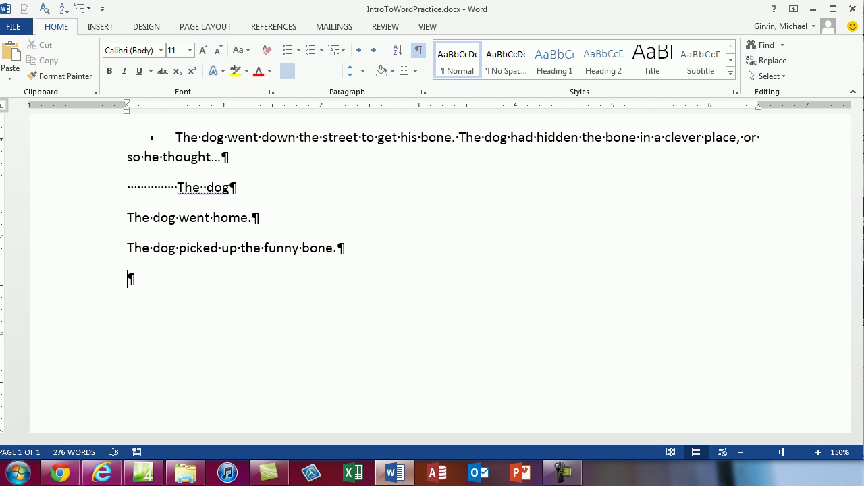
{"action": "left_click", "coordinate": [418, 54]}
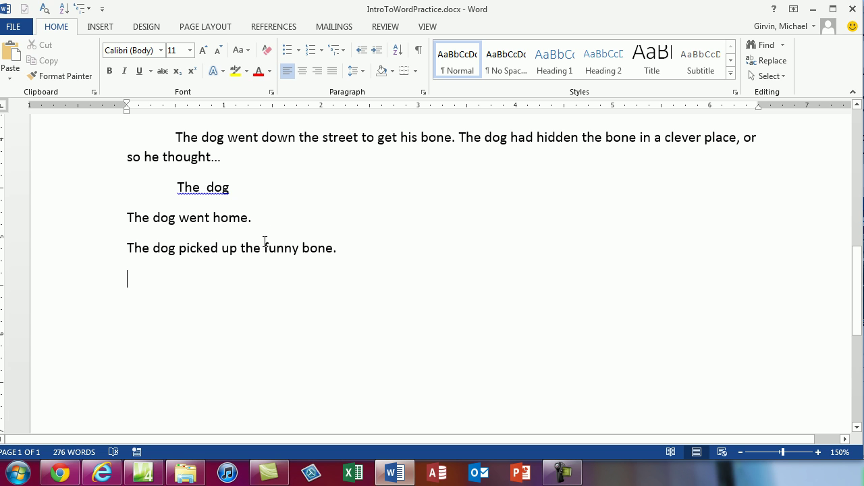
Copy "funny bone." from the last sentence and open the Clipboard pane to check its display options
{"action": "left_click_drag", "start_coordinate": [264, 247], "coordinate": [362, 252]}
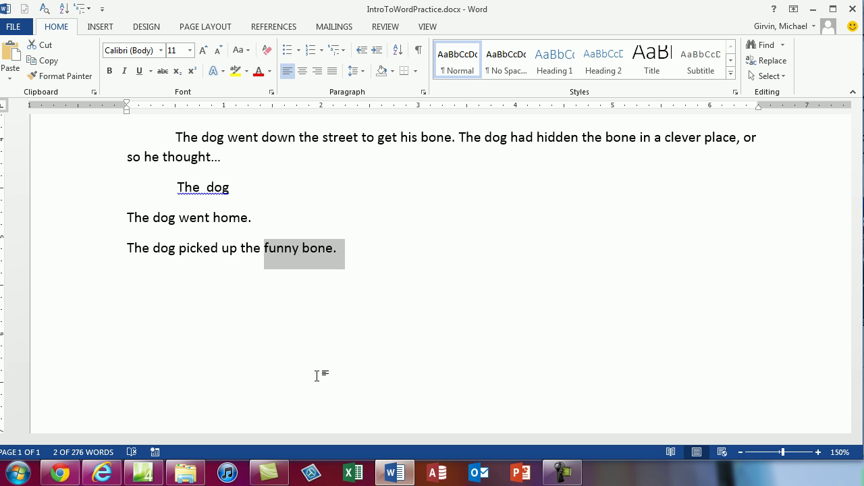
{"action": "left_click", "coordinate": [95, 93]}
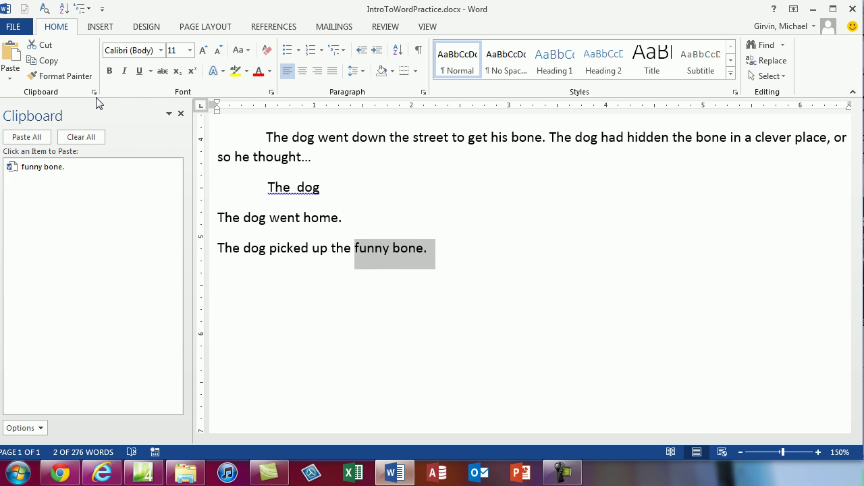
{"action": "left_click", "coordinate": [94, 93]}
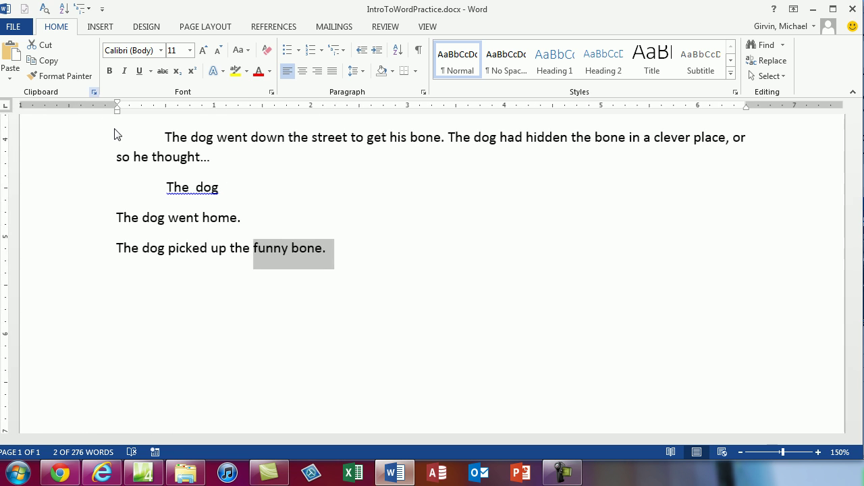
{"action": "left_click", "coordinate": [95, 93]}
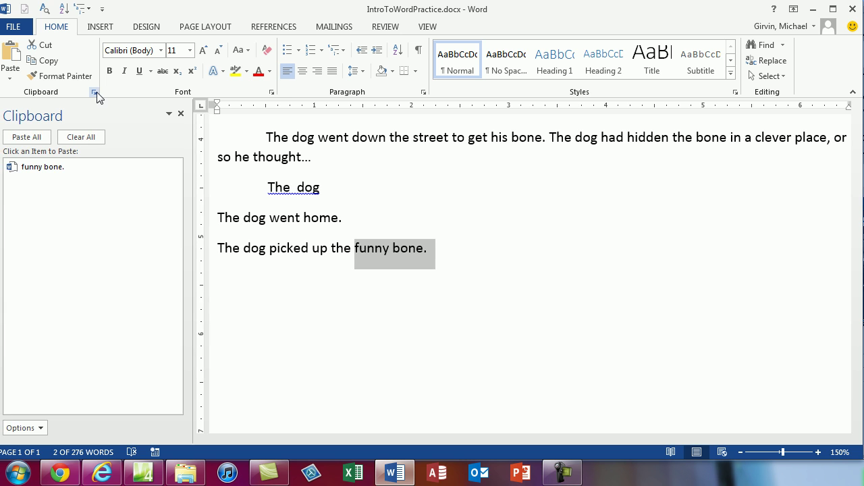
{"action": "left_click", "coordinate": [42, 430]}
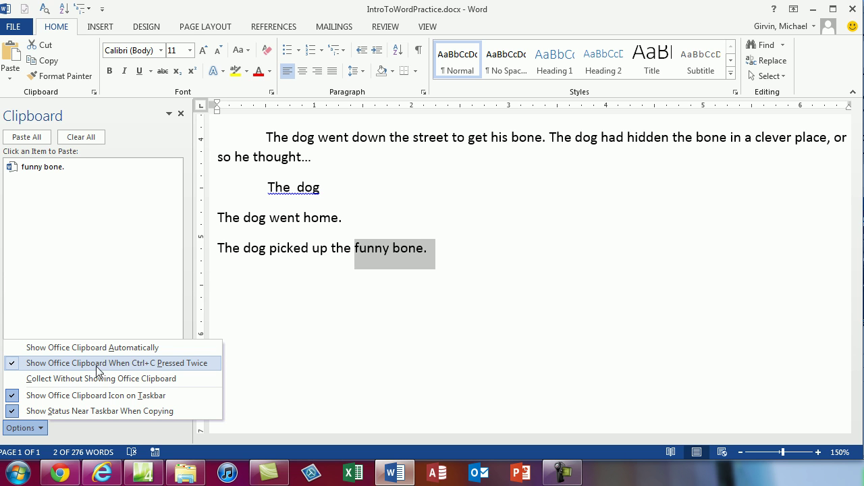
{"action": "left_click", "coordinate": [164, 372]}
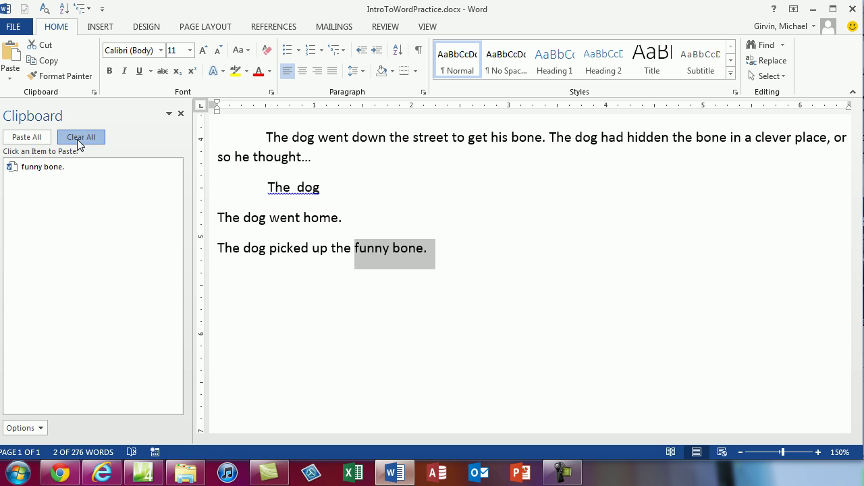
Clear all Clipboard items and close the pane, and reopen it by copying the selected "funny bone." twice in a row
{"action": "left_click", "coordinate": [79, 144]}
{"action": "left_click", "coordinate": [180, 114]}
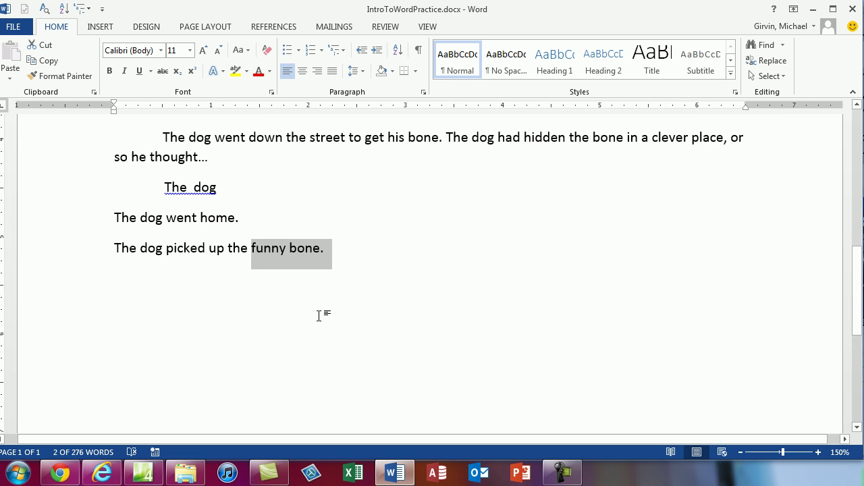
{"action": "key", "text": "ctrl+c"}
{"action": "key", "text": "ctrl+c"}
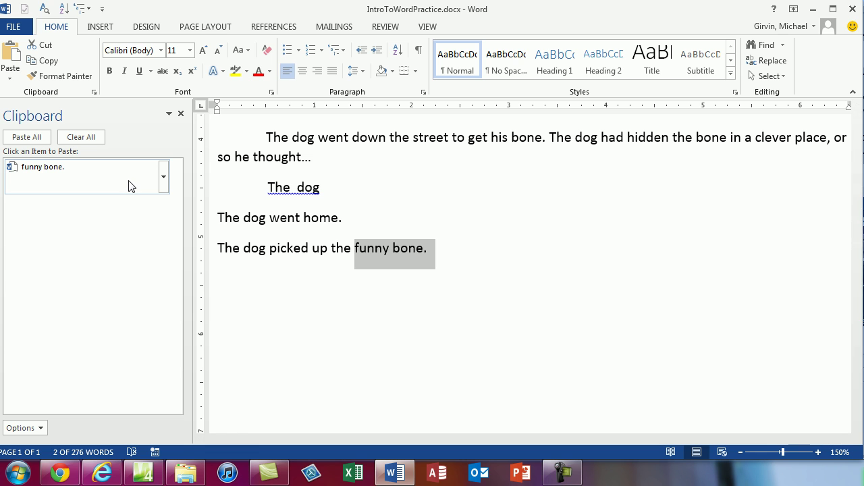
Copy the words "dog" and "home" separately from the sentence "The dog went home." to the Office Clipboard
{"action": "left_click", "coordinate": [249, 220]}
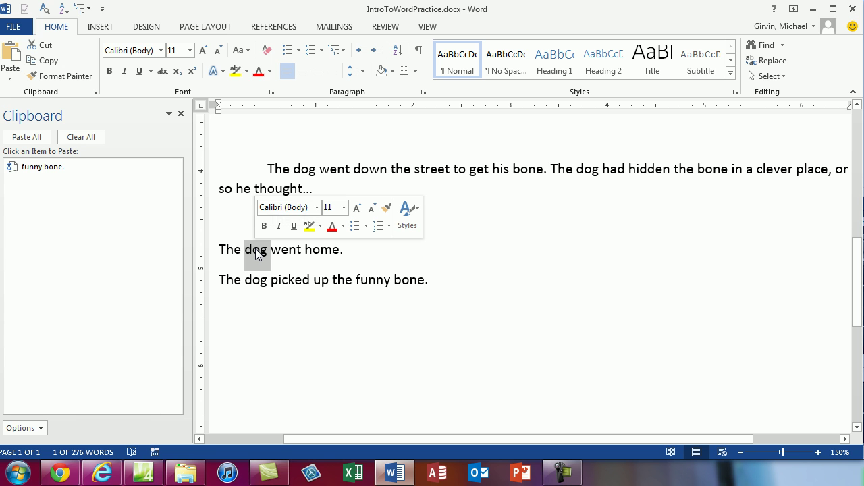
{"action": "key", "text": "ctrl+c"}
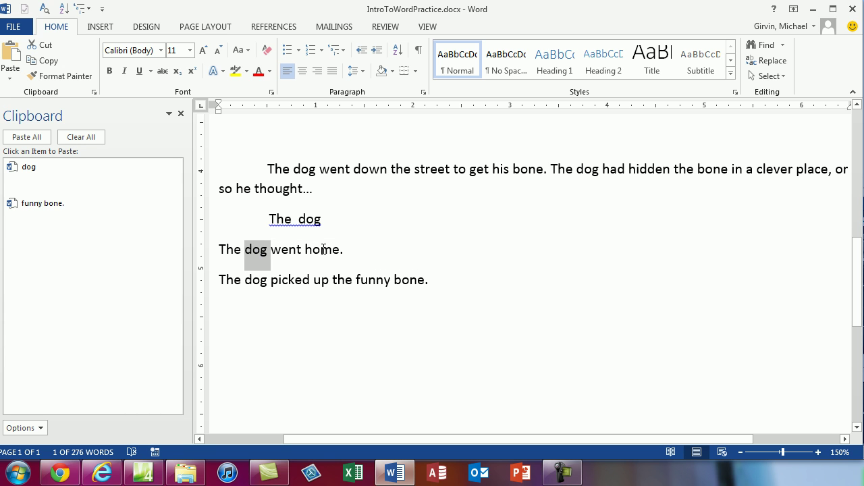
{"action": "double_click", "coordinate": [323, 249]}
{"action": "key", "text": "ctrl+c"}
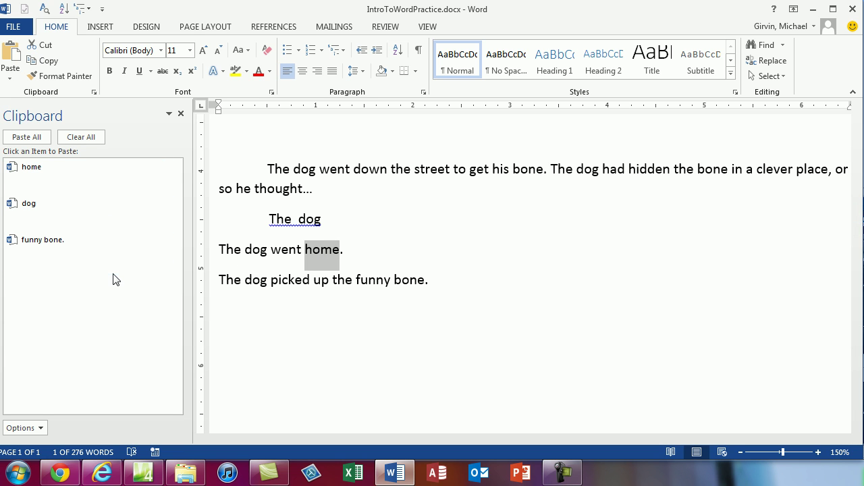
Add a paragraph after the last sentence reading "The cat has the funny bone.", inserting "funny bone." from the Clipboard items
{"action": "left_click", "coordinate": [465, 280]}
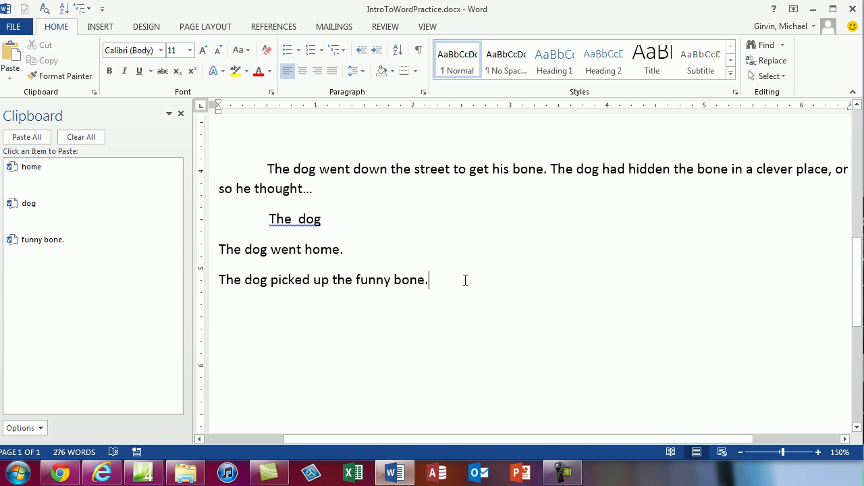
{"action": "key", "text": "Return"}
{"action": "type", "text": "The cat "}
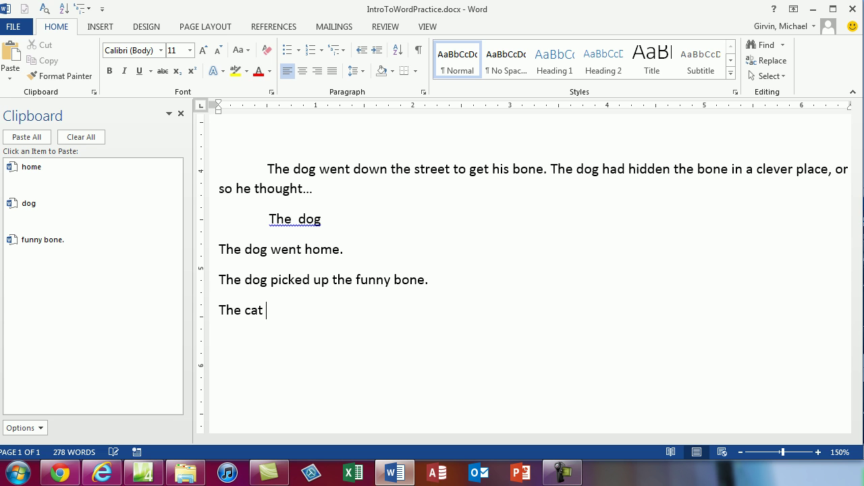
{"action": "type", "text": "has the"}
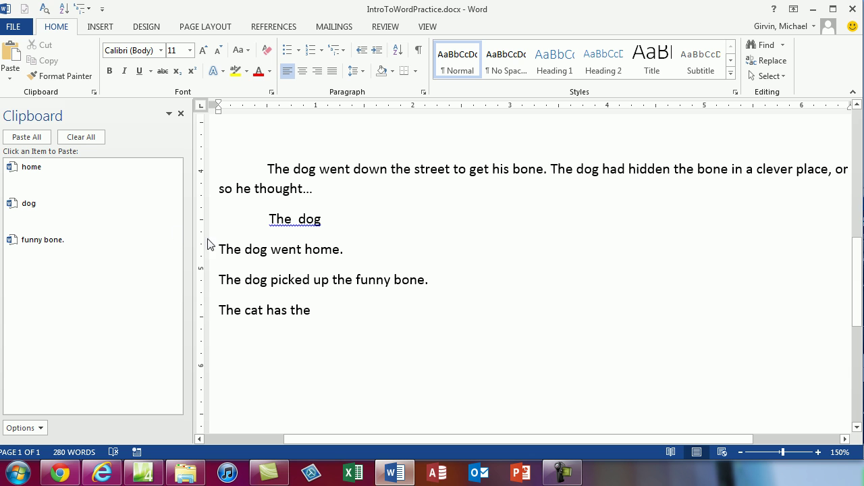
{"action": "left_click", "coordinate": [66, 252]}
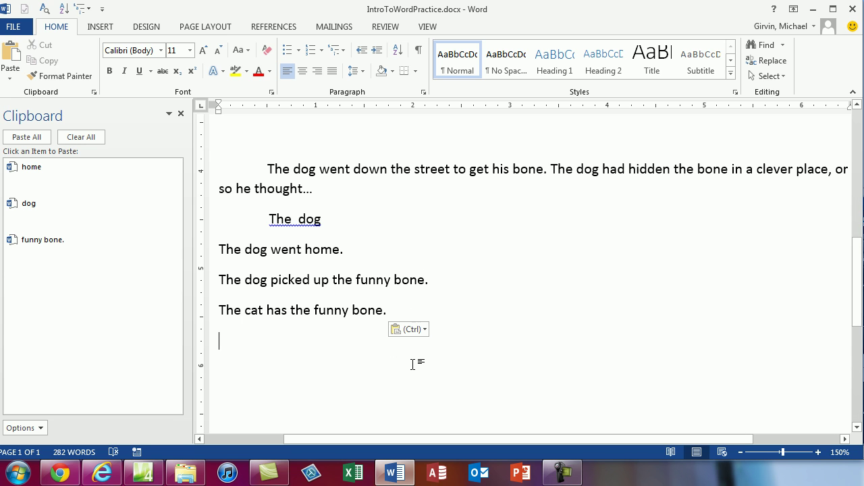
Show the formatting marks and select "funny bone." in the cat sentence without its paragraph mark, and again with it
{"action": "key", "text": "ctrl+shift+8"}
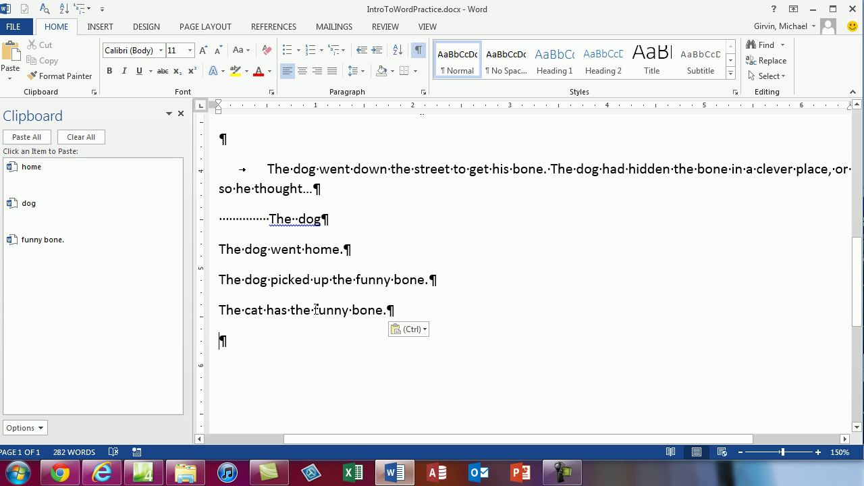
{"action": "left_click_drag", "start_coordinate": [316, 309], "coordinate": [387, 312]}
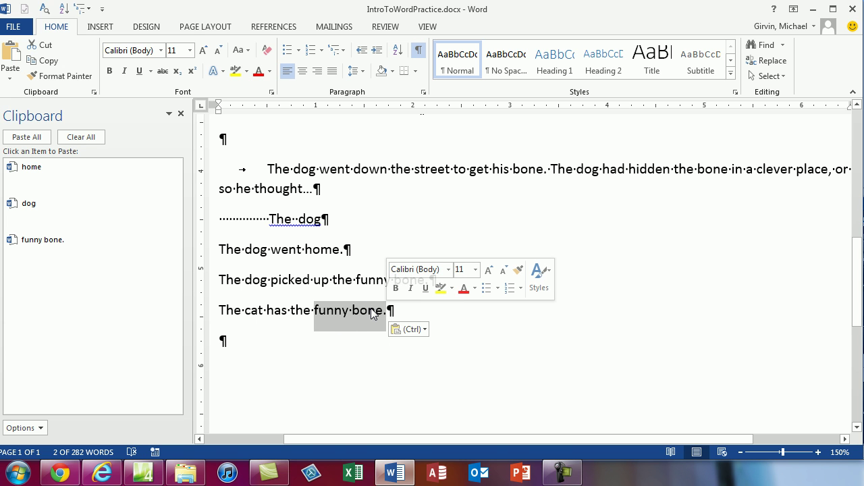
{"action": "left_click", "coordinate": [319, 317]}
{"action": "left_click_drag", "start_coordinate": [314, 312], "coordinate": [394, 308]}
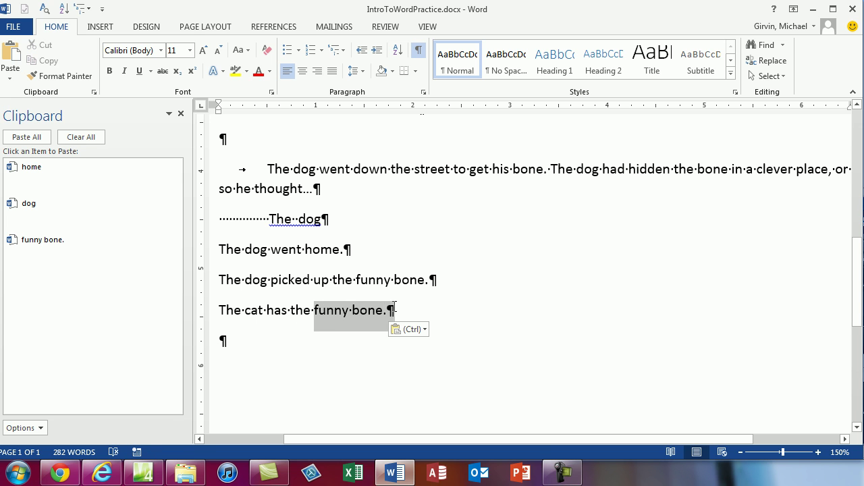
{"action": "left_click", "coordinate": [321, 316]}
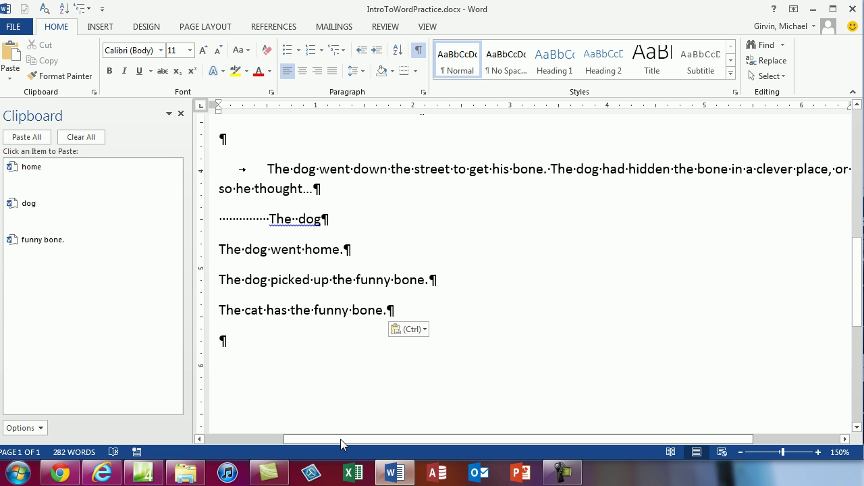
Extend the selection character by character over "funny bone." in the cat sentence, excluding the paragraph mark, and copy it
{"action": "key", "text": "shift+Right"}
{"action": "key", "text": "shift+Right"}
{"action": "key", "text": "shift+Right"}
{"action": "key", "text": "shift+Right"}
{"action": "key", "text": "shift+Right"}
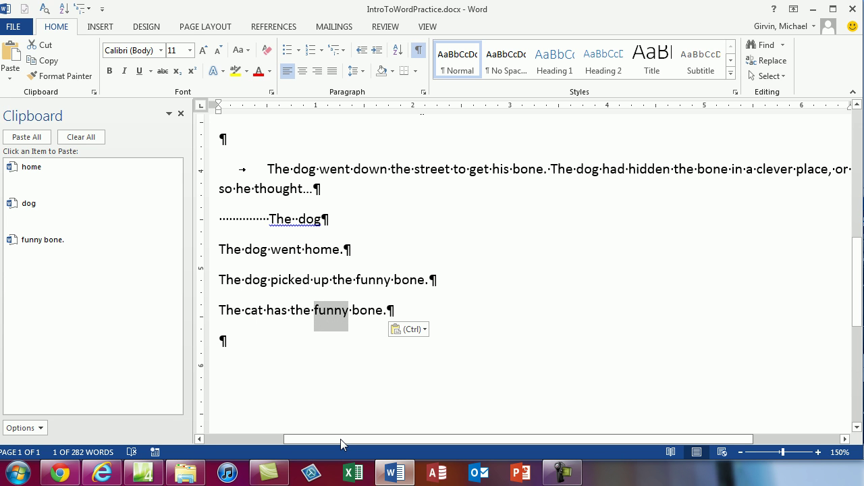
{"action": "key", "text": "shift+Right"}
{"action": "key", "text": "shift+Right"}
{"action": "key", "text": "shift+Right"}
{"action": "key", "text": "shift+Right"}
{"action": "key", "text": "shift+Right"}
{"action": "key", "text": "shift+Right"}
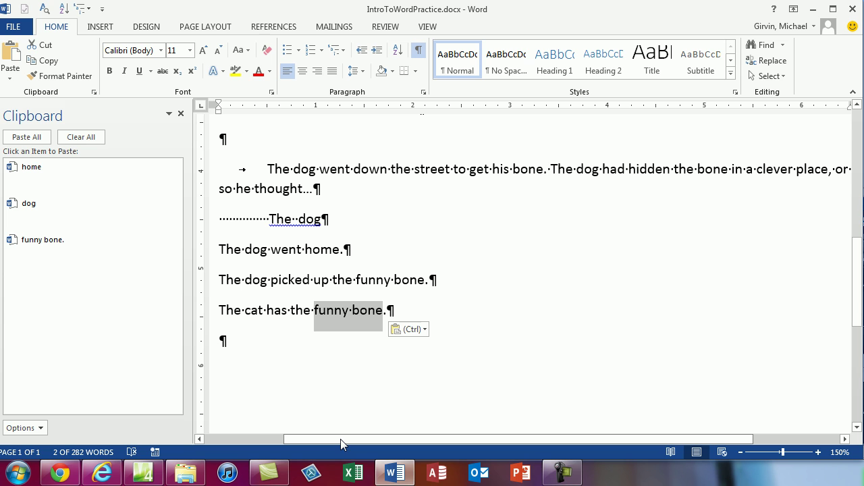
{"action": "key", "text": "shift+Right"}
{"action": "key", "text": "shift+Left"}
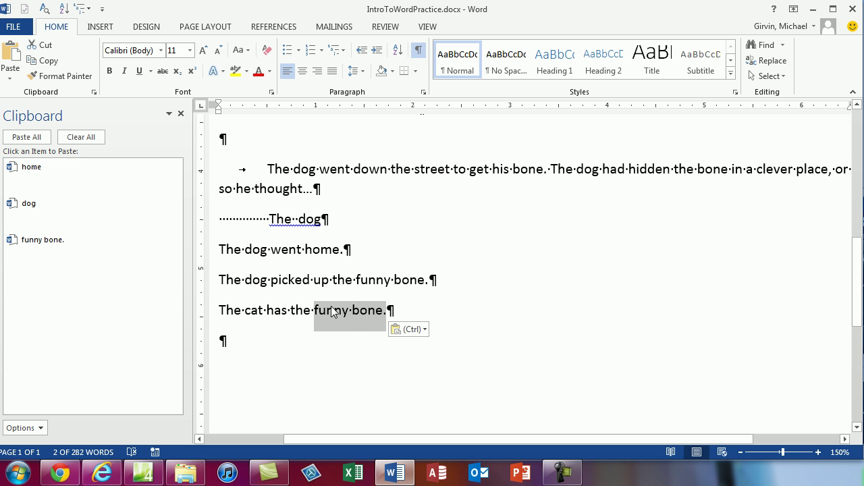
{"action": "key", "text": "ctrl+c"}
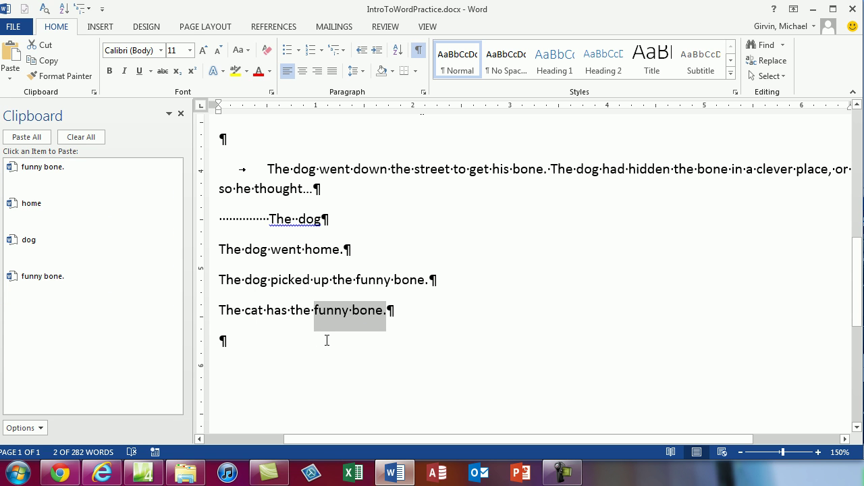
Delete "funny bone." from the cat sentence, paste the oldest Clipboard copy and undo it, and paste the newest copy instead
{"action": "key", "text": "Delete"}
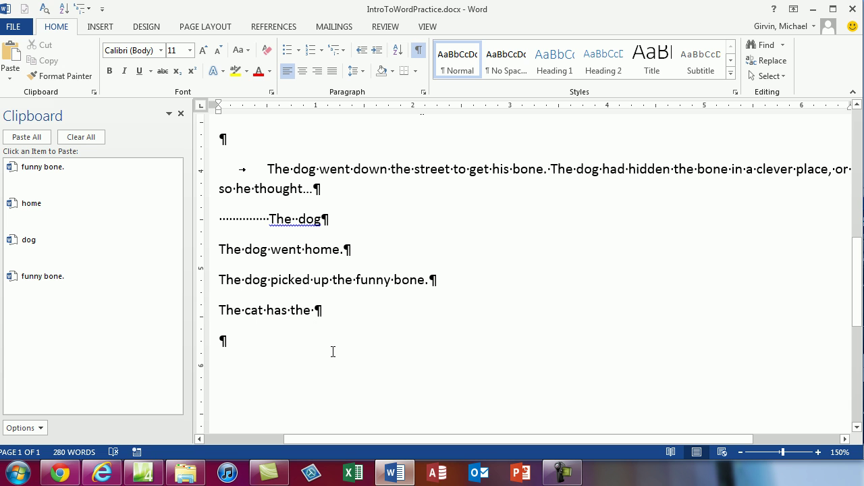
{"action": "left_click", "coordinate": [44, 290]}
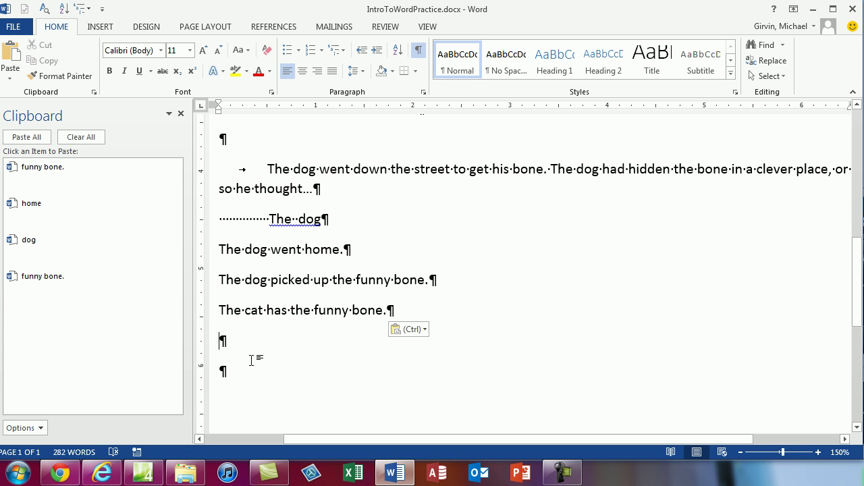
{"action": "key", "text": "ctrl+z"}
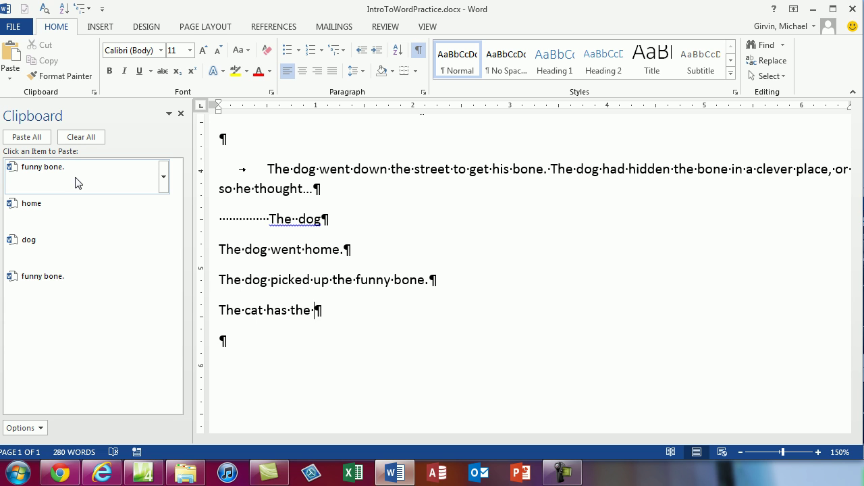
{"action": "left_click", "coordinate": [76, 182]}
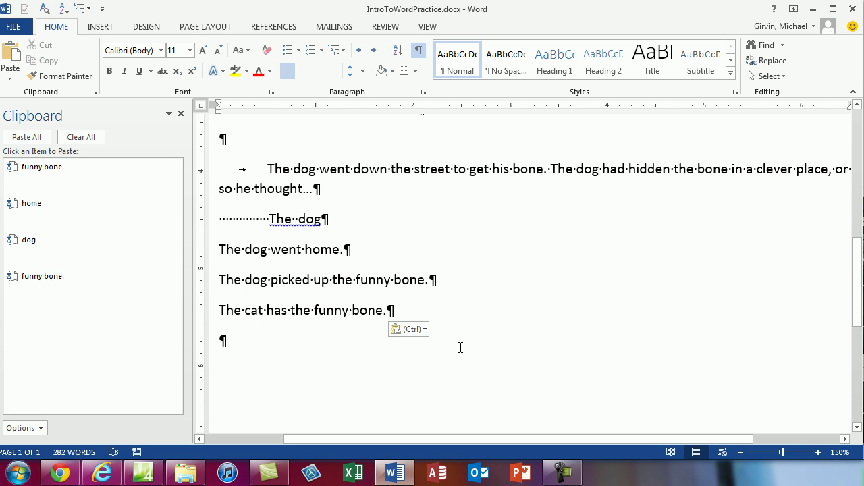
Continue the cat paragraph with "Then the dog came running." and start a new paragraph
{"action": "type", "text": "T"}
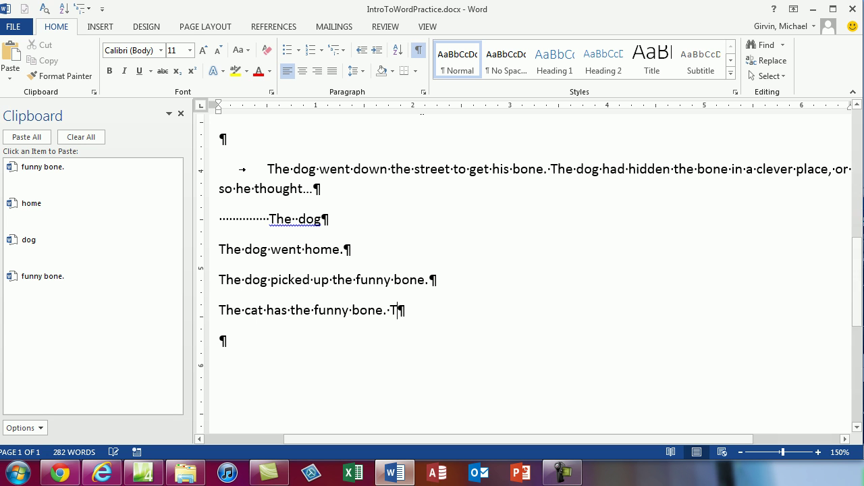
{"action": "type", "text": "hen the do"}
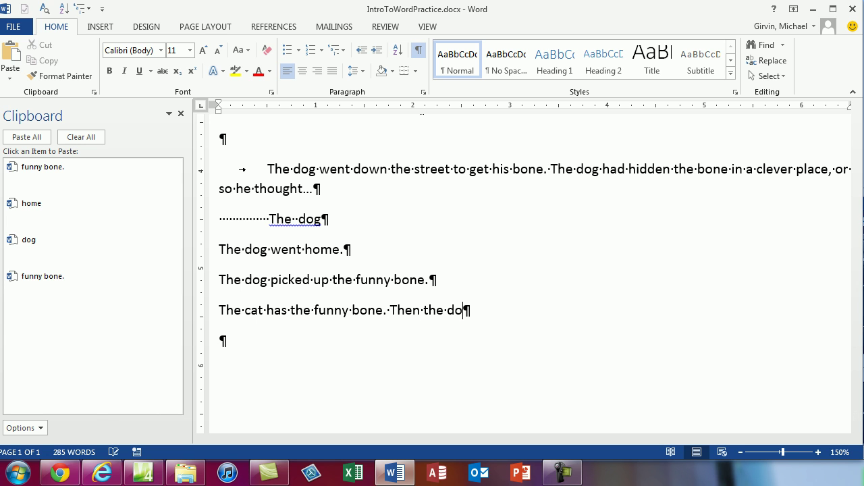
{"action": "type", "text": "g came running"}
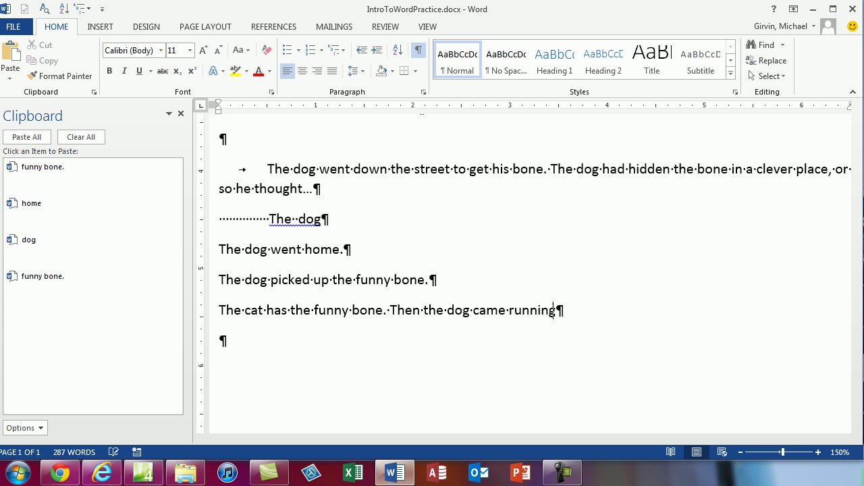
{"action": "type", "text": "."}
{"action": "key", "text": "Return"}
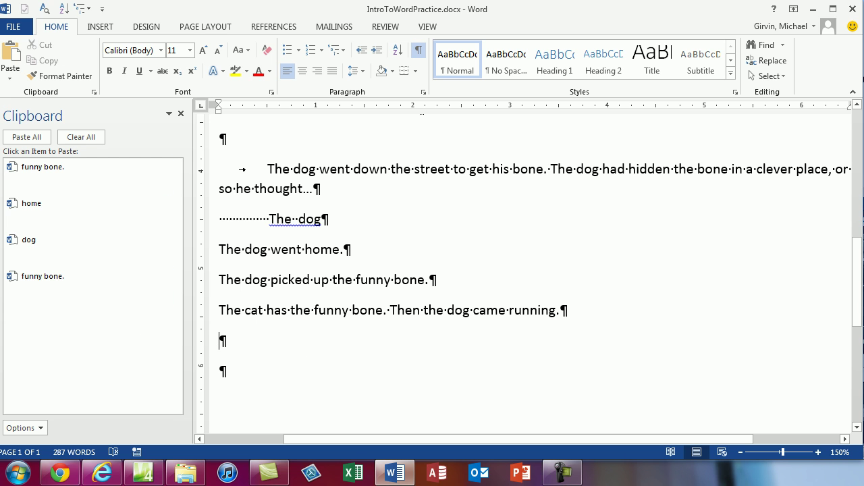
Write "The dog ran after the cat to get the funny bone.", inserting "dog" and "funny bone." from the Clipboard items
{"action": "type", "text": "The"}
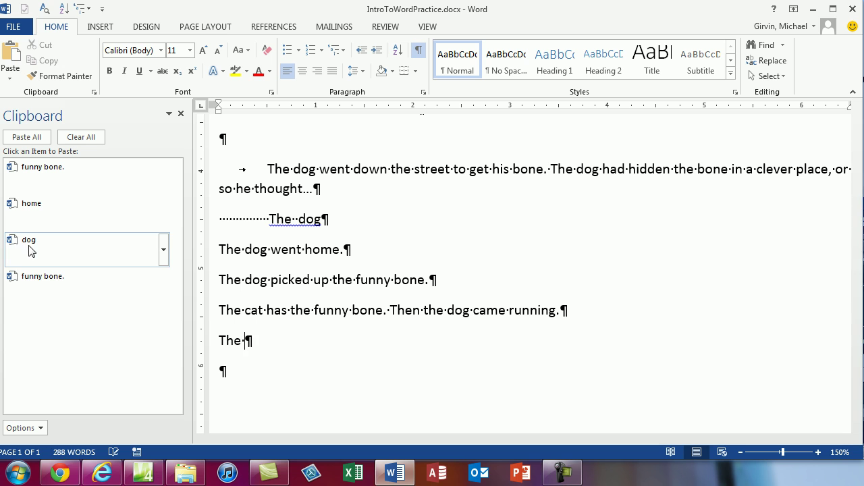
{"action": "left_click", "coordinate": [29, 251]}
{"action": "type", "text": "ran after the cat to get the"}
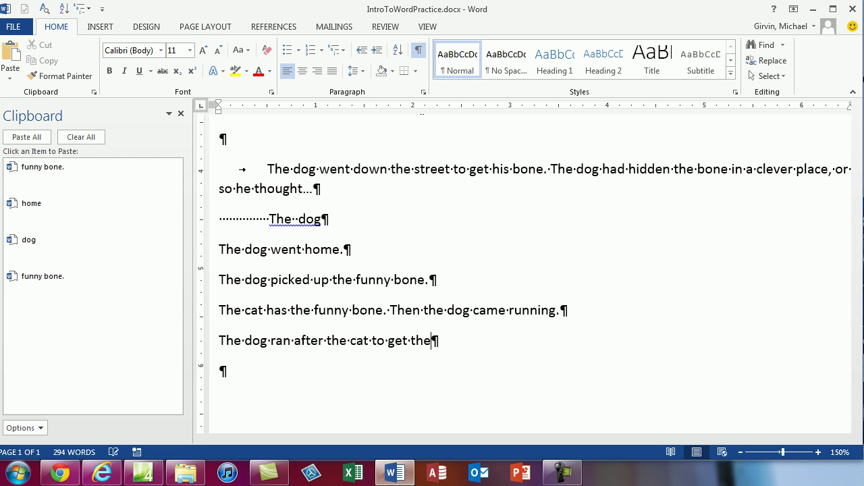
{"action": "left_click", "coordinate": [35, 186]}
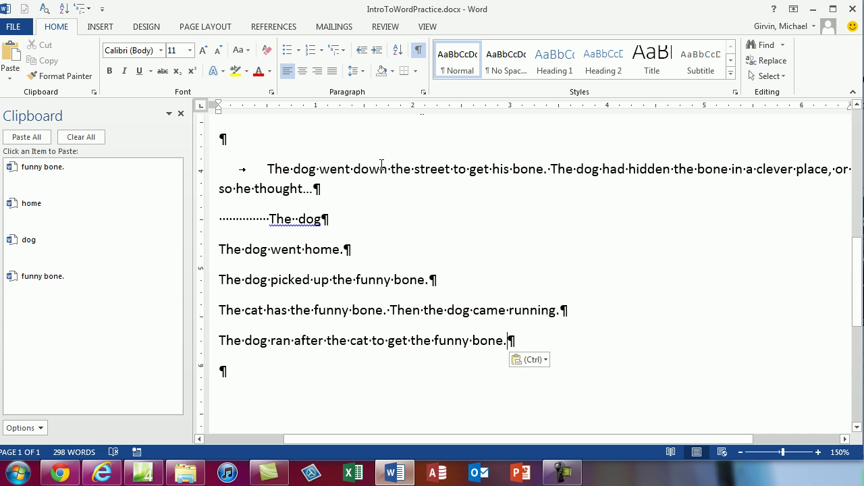
Color the word "dog" red in "The dog went down the street" and copy it to the Clipboard
{"action": "double_click", "coordinate": [302, 170]}
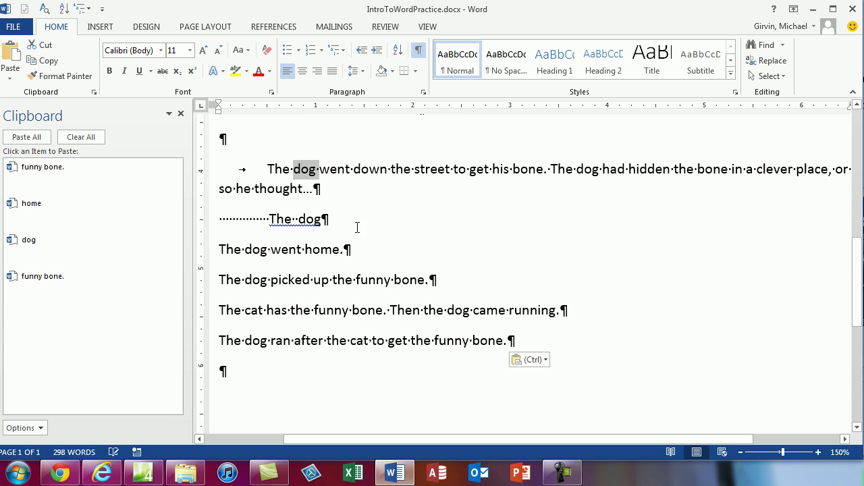
{"action": "left_click", "coordinate": [258, 73]}
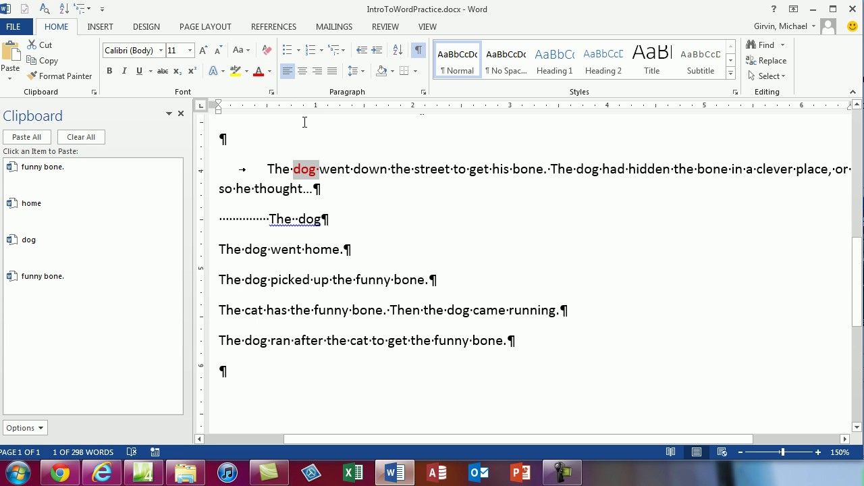
{"action": "key", "text": "ctrl+c"}
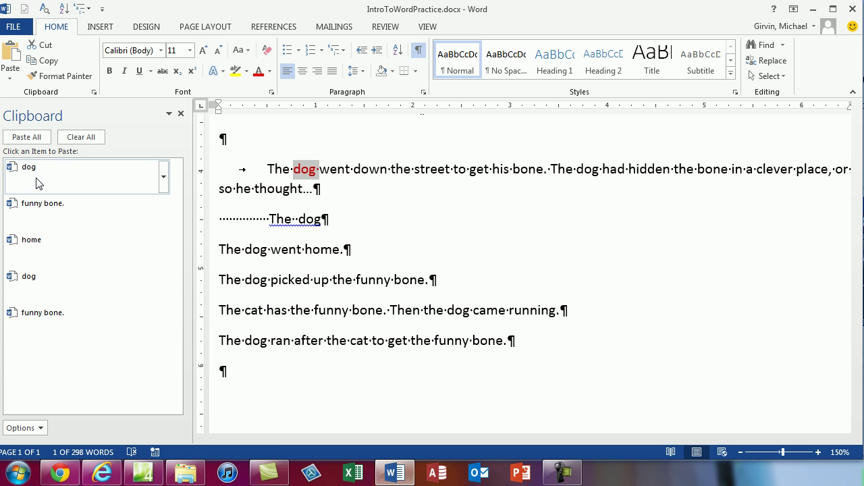
Add "The" after the last sentence, paste the red "dog" from the Clipboard, and switch the pasted word to text only
{"action": "left_click", "coordinate": [538, 343]}
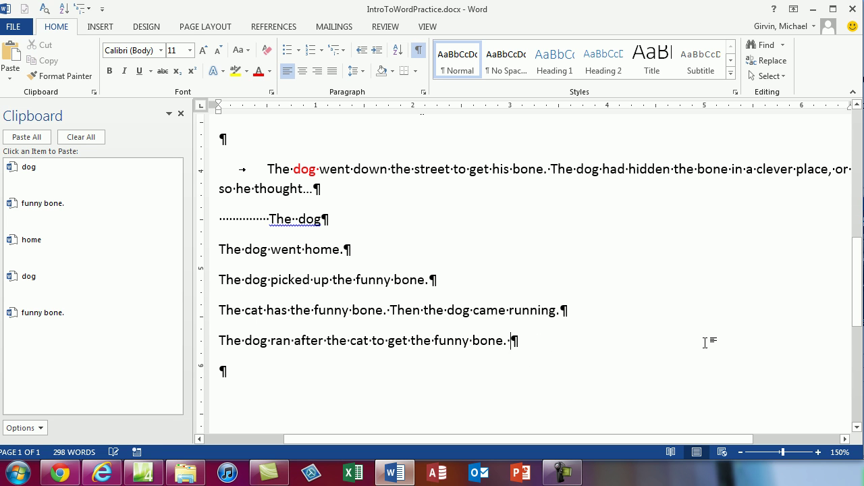
{"action": "type", "text": "The"}
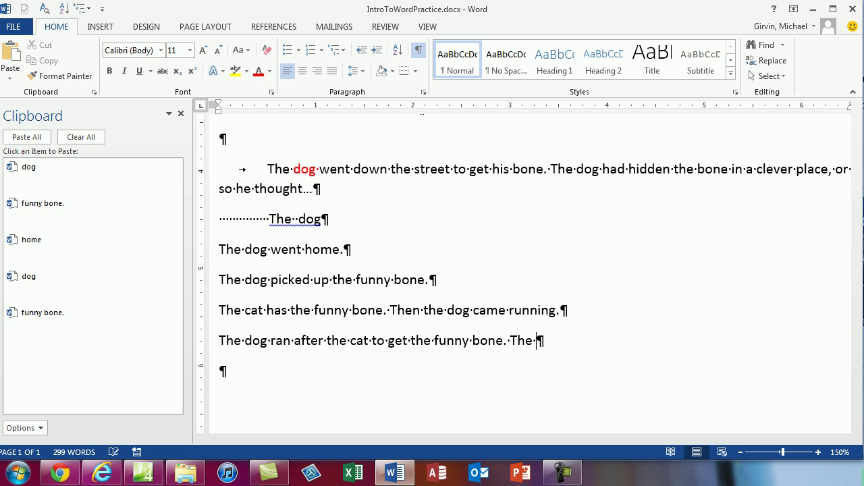
{"action": "left_click", "coordinate": [73, 177]}
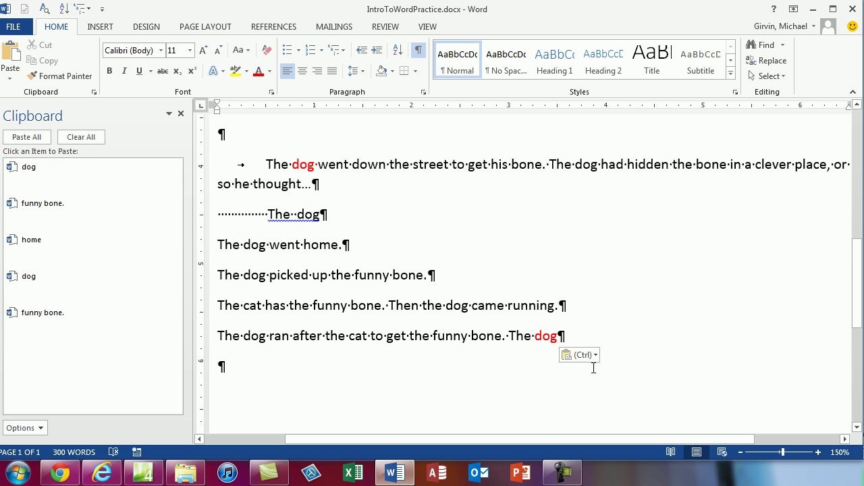
{"action": "left_click", "coordinate": [594, 357]}
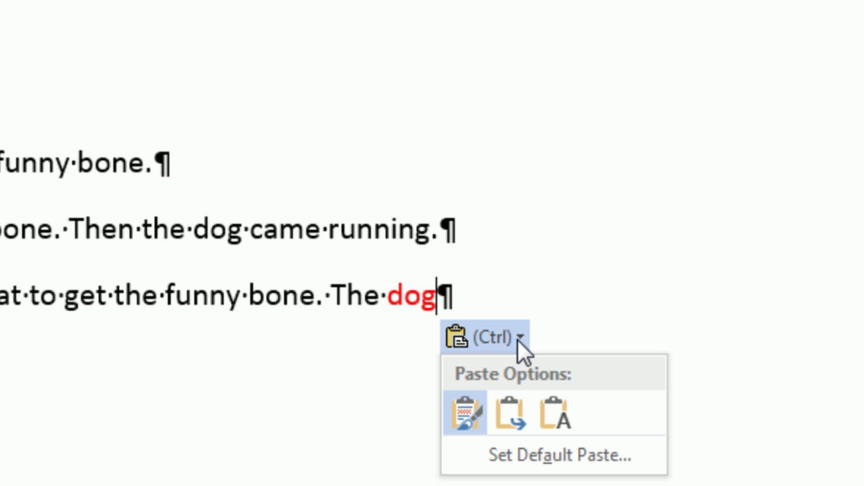
{"action": "left_click", "coordinate": [554, 418]}
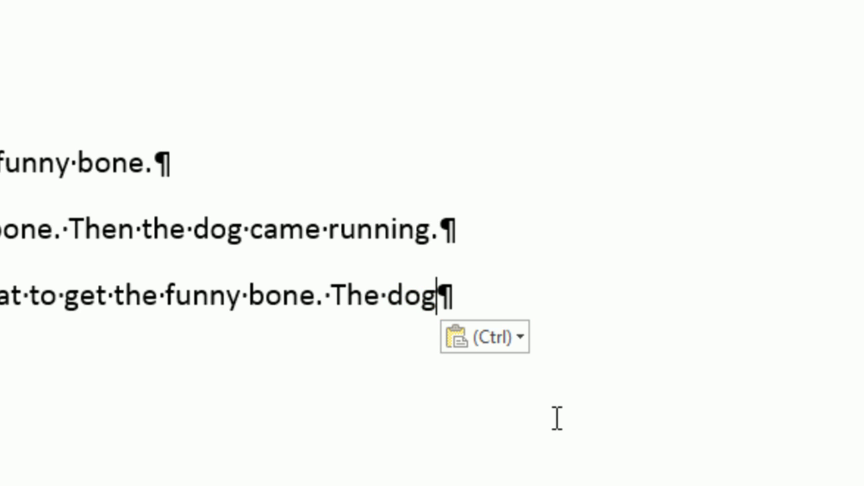
Delete the pasted word "dog" at the end of the last paragraph, leaving "The" with its space
{"action": "key", "text": "BackSpace"}
{"action": "key", "text": "BackSpace"}
{"action": "key", "text": "BackSpace"}
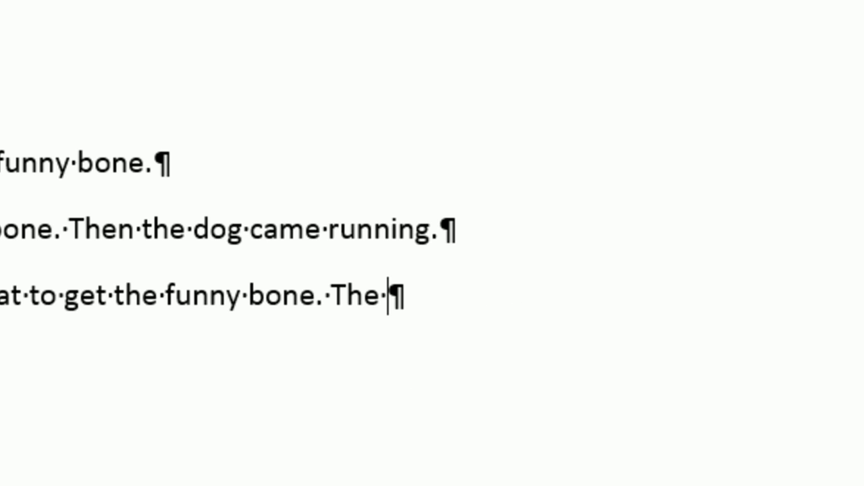
Paste the copied "dog" as text only after "The" in the last paragraph, and delete the pasted word
{"action": "key", "text": "ctrl+v"}
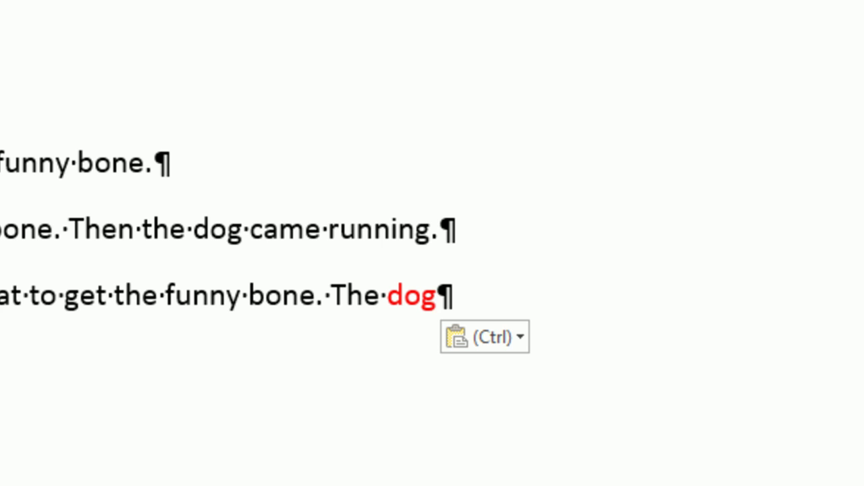
{"action": "key", "text": "ctrl"}
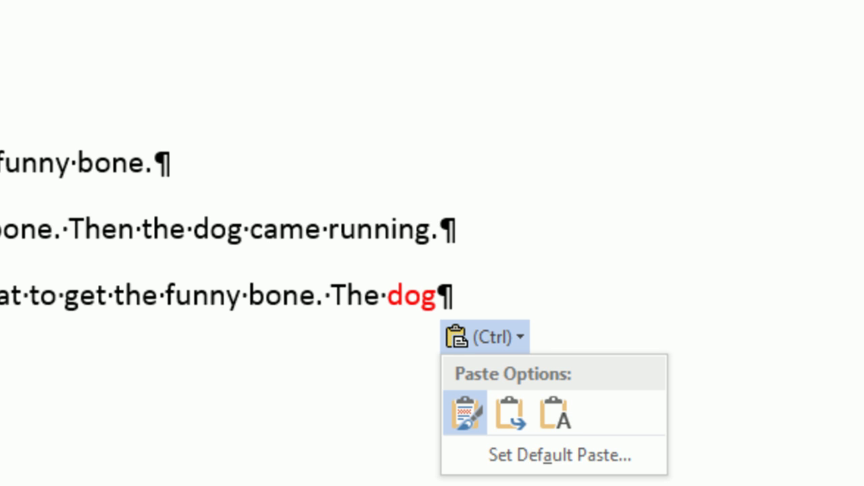
{"action": "key", "text": "t"}
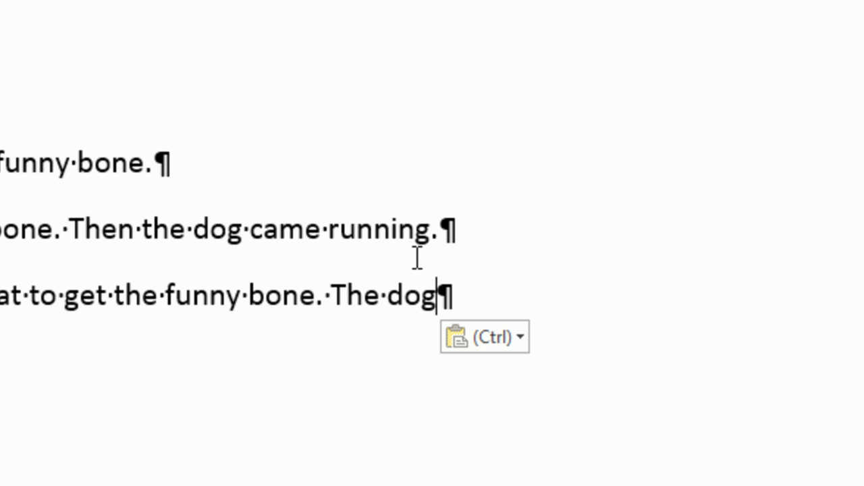
{"action": "key", "text": "ctrl+BackSpace"}
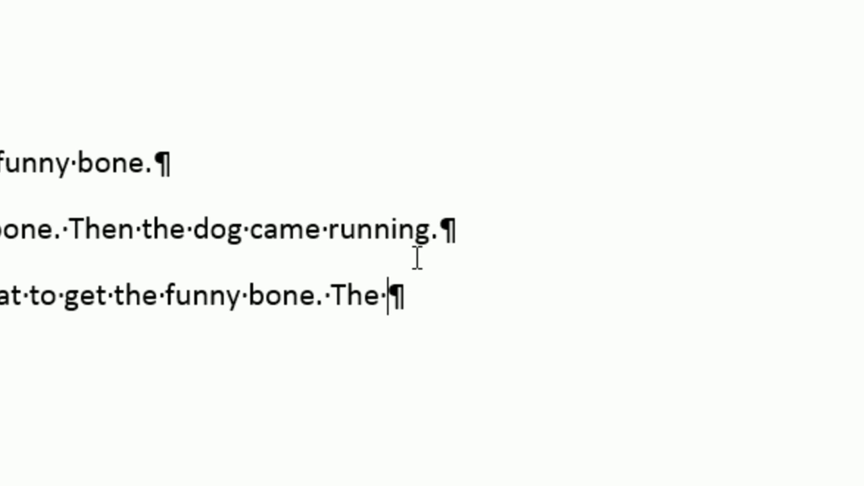
Paste the copied word "dog" after "The" at the end of the last paragraph, keeping text only
{"action": "key", "text": "ctrl+v"}
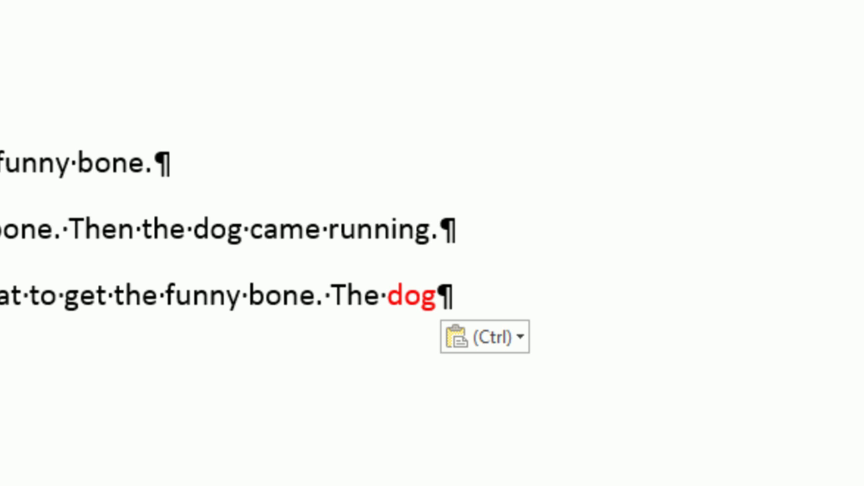
{"action": "key", "text": "ctrl"}
{"action": "key", "text": "t"}
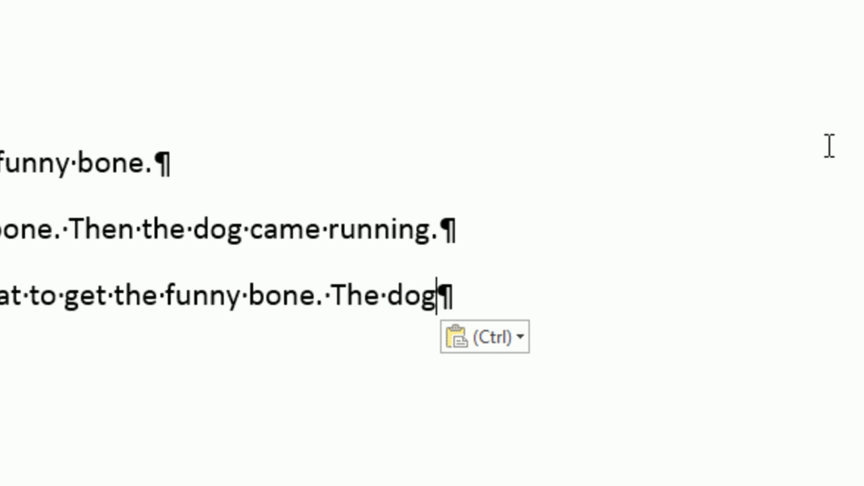
{"action": "left_click", "coordinate": [521, 344]}
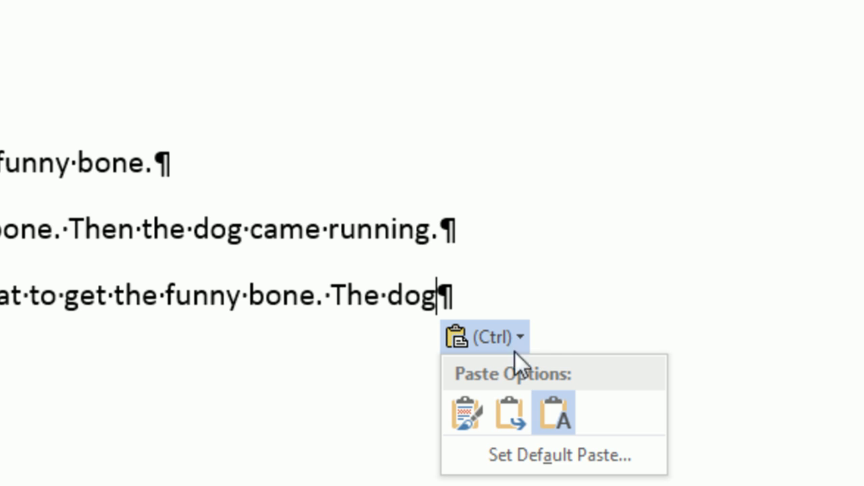
{"action": "left_click", "coordinate": [563, 422]}
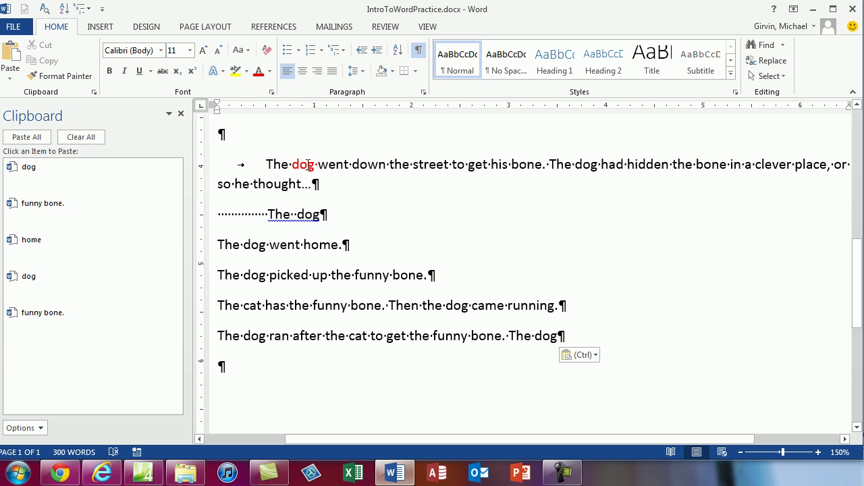
Format the word "went" in "The dog went down the street" at size 16 with red font color
{"action": "double_click", "coordinate": [335, 167]}
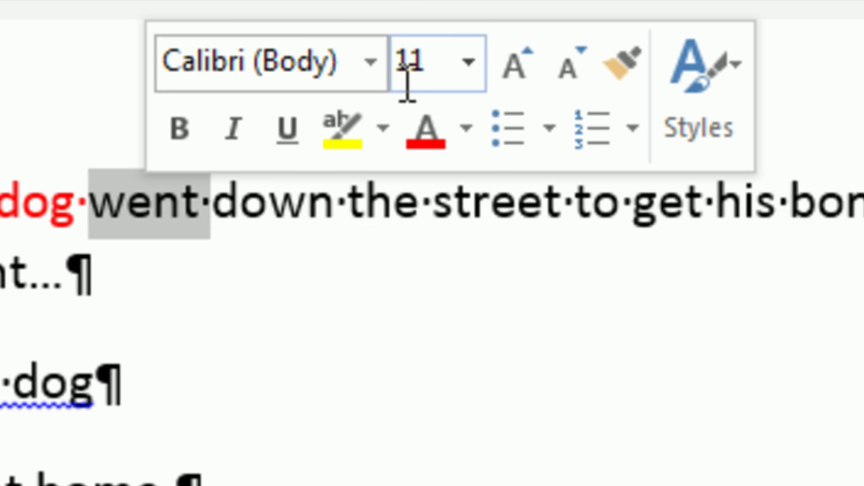
{"action": "left_click", "coordinate": [468, 62]}
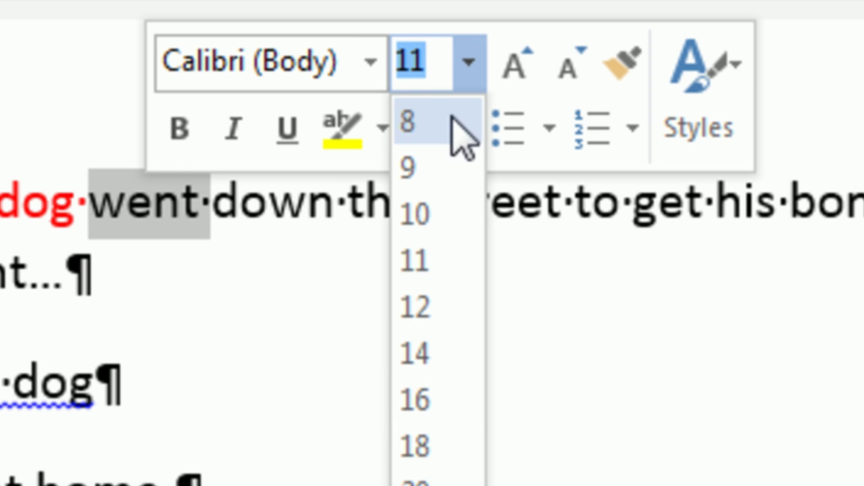
{"action": "left_click", "coordinate": [426, 401]}
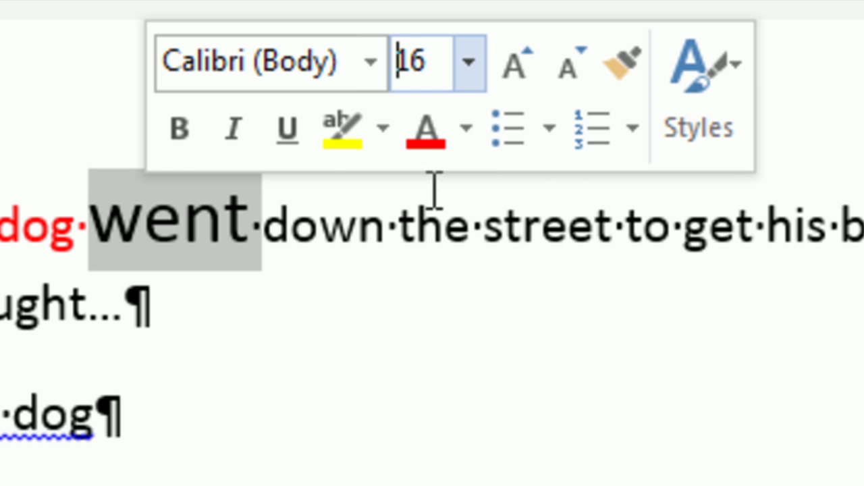
{"action": "left_click", "coordinate": [465, 128]}
{"action": "left_click", "coordinate": [465, 481]}
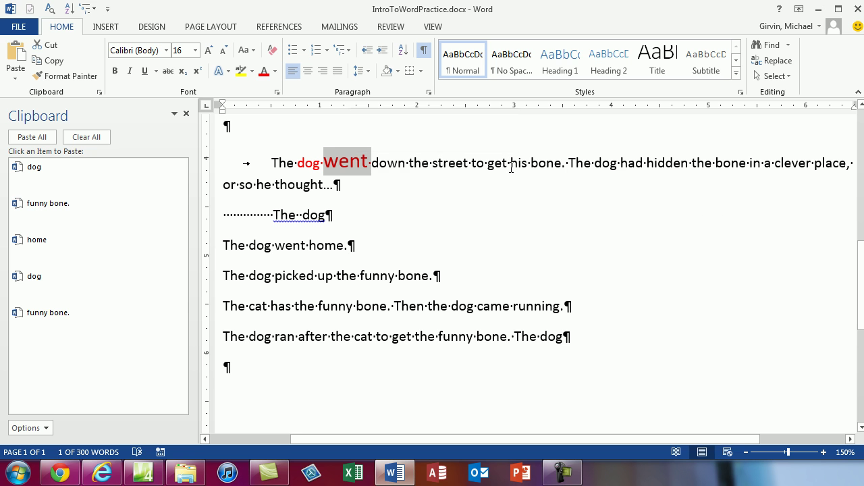
{"action": "left_click", "coordinate": [511, 168]}
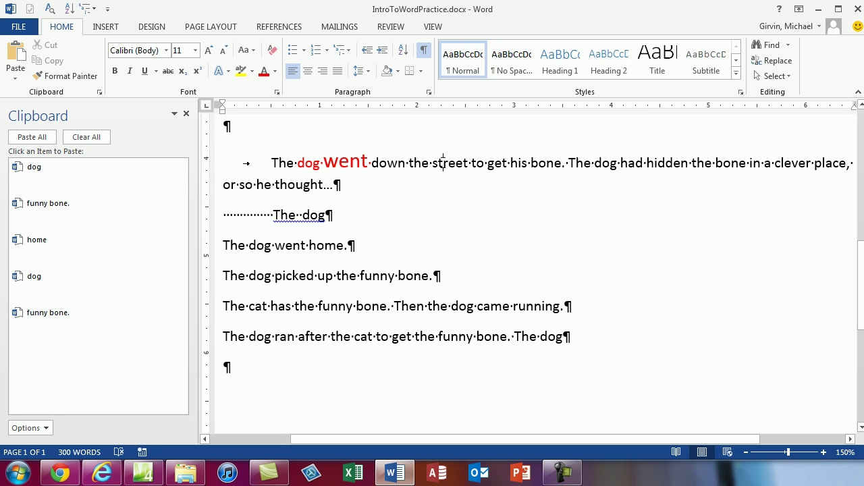
Make the word "street" red and bold in "The dog went down the street"
{"action": "double_click", "coordinate": [443, 162]}
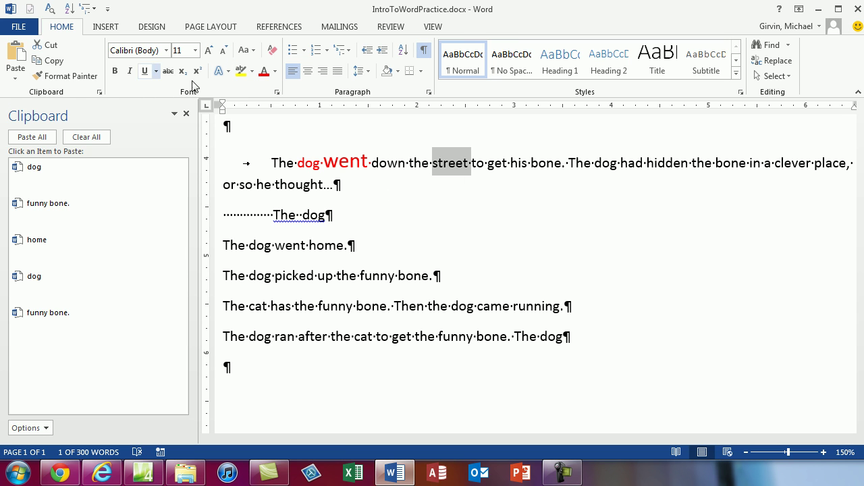
{"action": "left_click", "coordinate": [267, 74]}
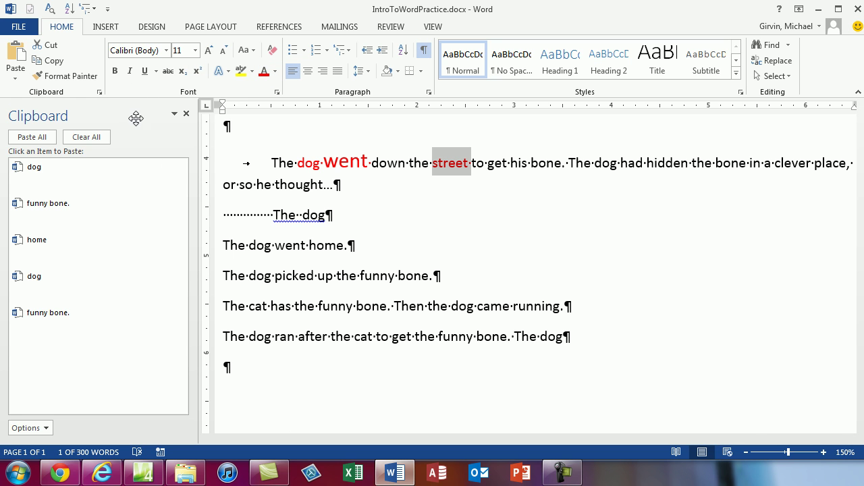
{"action": "key", "text": "ctrl+b"}
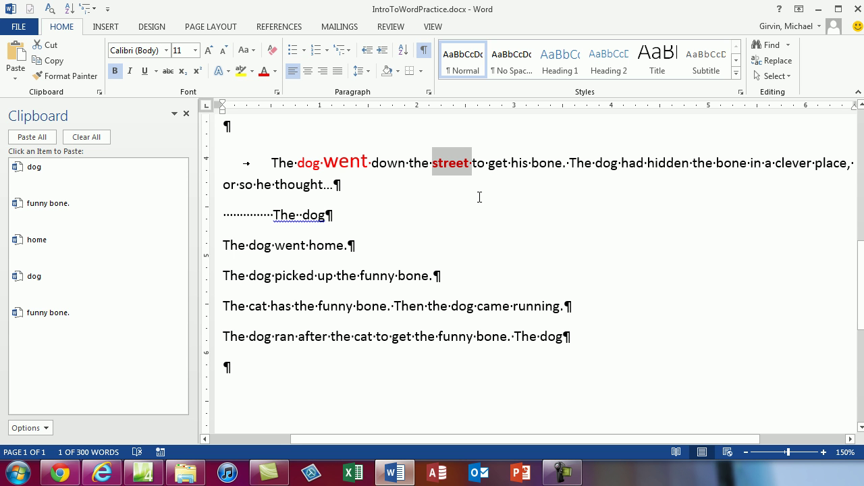
Make "document" bold and red in the "Themes and styles also help" paragraph, and center that paragraph
{"action": "scroll", "coordinate": [422, 239], "scroll_direction": "up", "scroll_amount": 4}
{"action": "scroll", "coordinate": [489, 258], "scroll_direction": "up", "scroll_amount": 1}
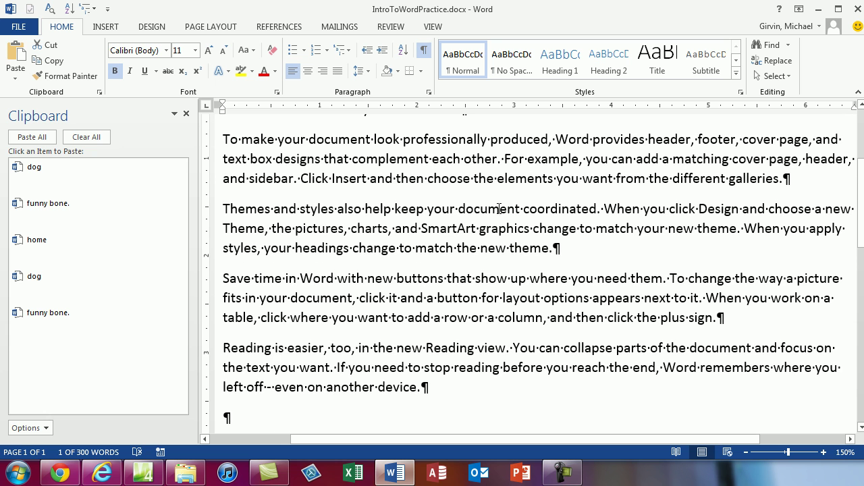
{"action": "double_click", "coordinate": [484, 210]}
{"action": "key", "text": "ctrl+b"}
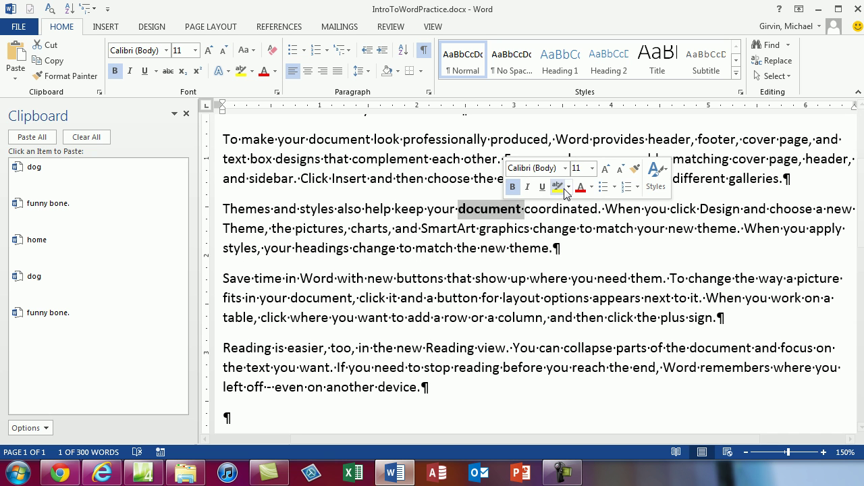
{"action": "left_click", "coordinate": [580, 187]}
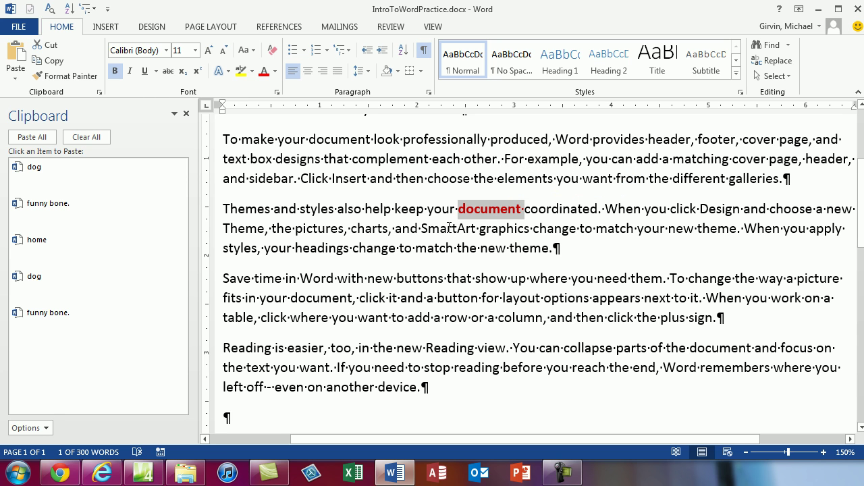
{"action": "left_click", "coordinate": [449, 227]}
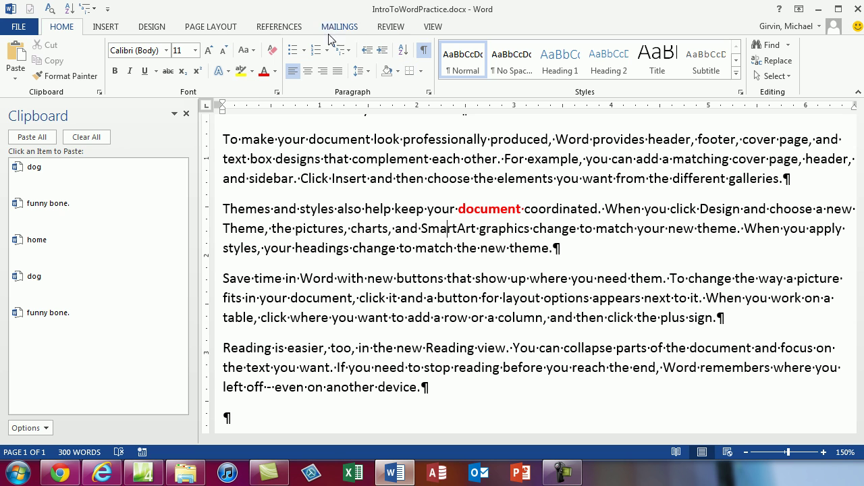
{"action": "left_click", "coordinate": [308, 73]}
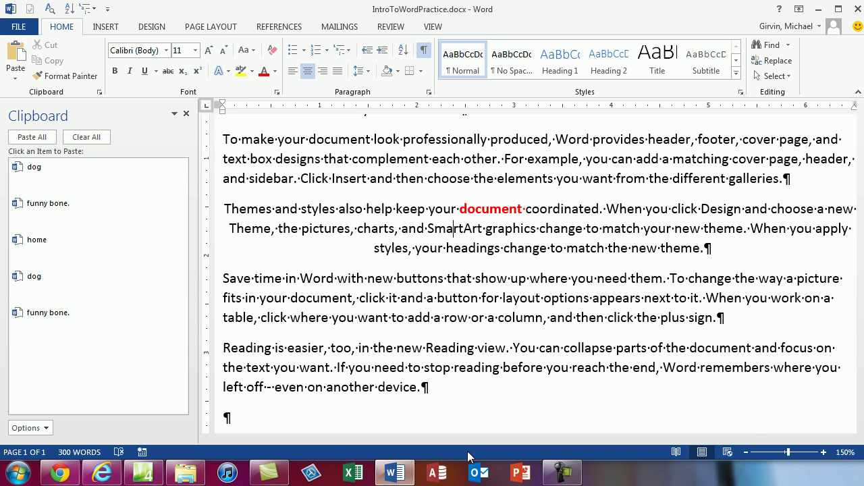
View the document in Read Mode and Web Layout, and return to Print Layout
{"action": "left_click", "coordinate": [676, 452]}
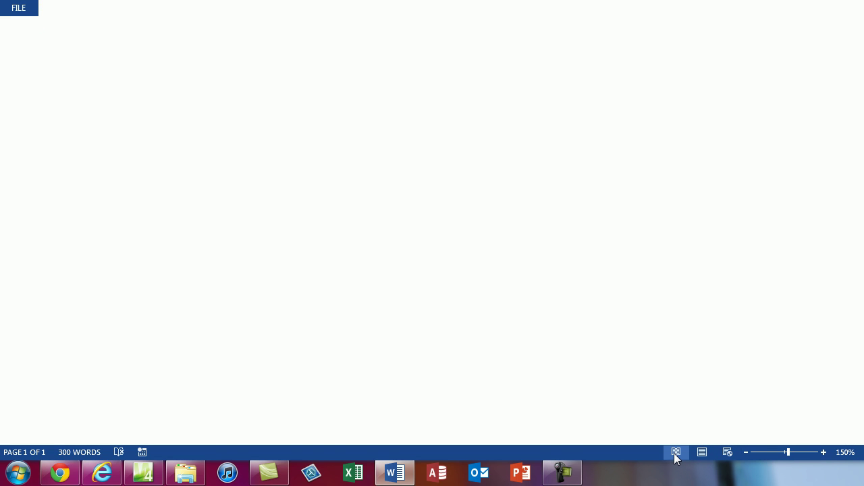
{"action": "left_click", "coordinate": [728, 457]}
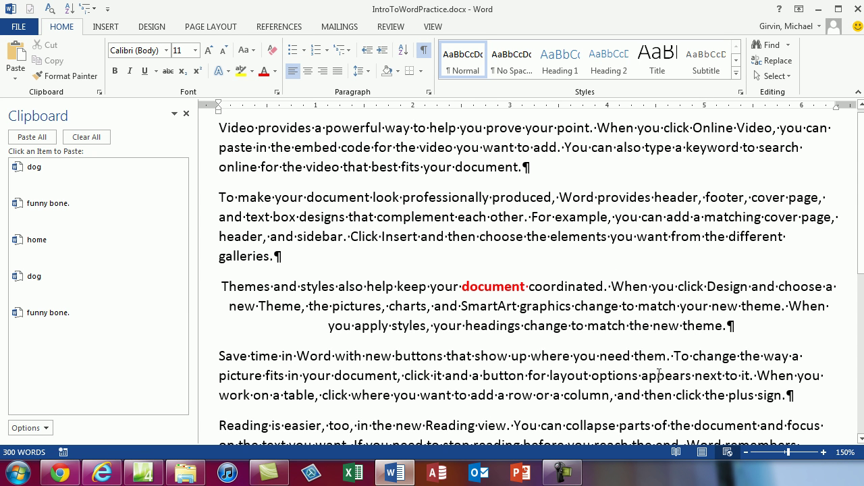
{"action": "left_click", "coordinate": [702, 452]}
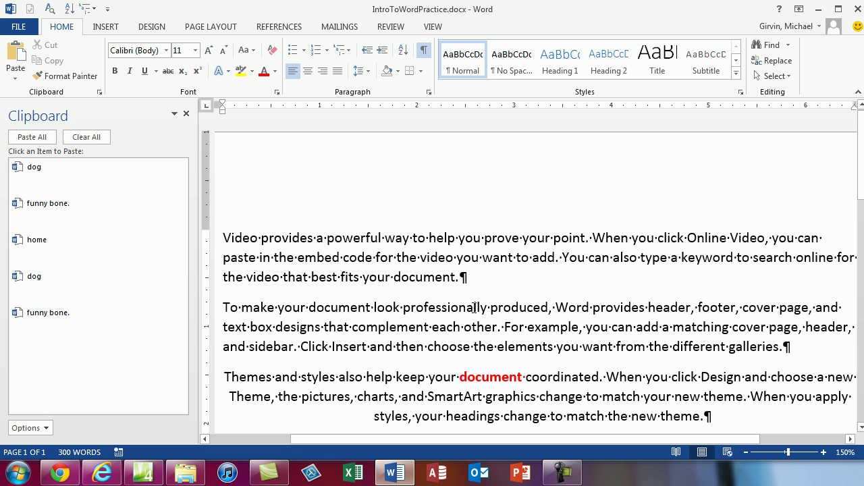
Close the Clipboard pane and zoom the document to 110%
{"action": "left_click", "coordinate": [187, 114]}
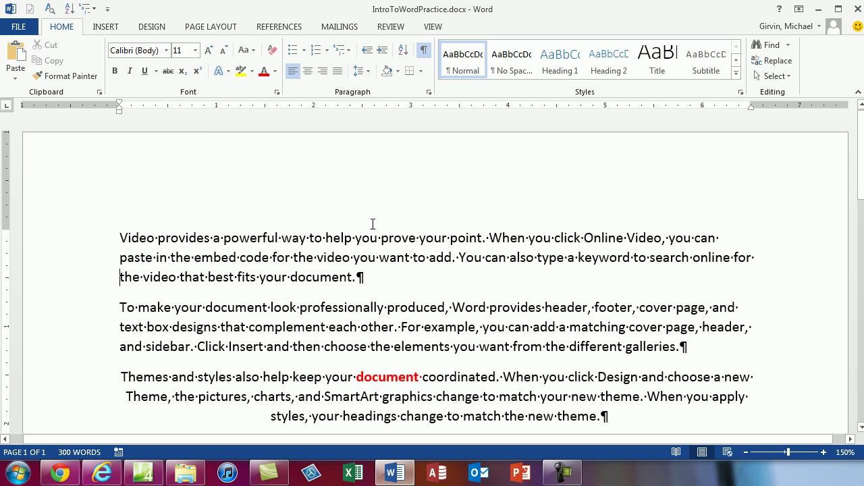
{"action": "scroll", "coordinate": [381, 225], "scroll_direction": "down", "scroll_amount": 4}
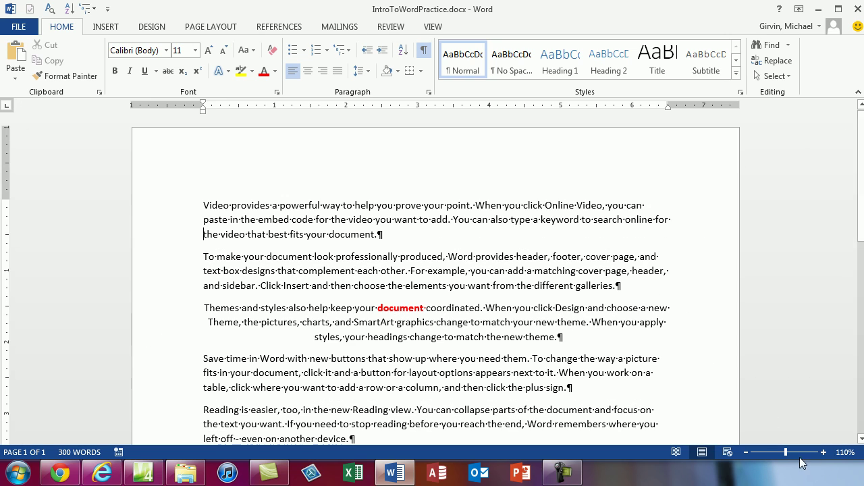
{"action": "scroll", "coordinate": [249, 286], "scroll_direction": "down", "scroll_amount": 4}
{"action": "scroll", "coordinate": [380, 315], "scroll_direction": "up", "scroll_amount": 4}
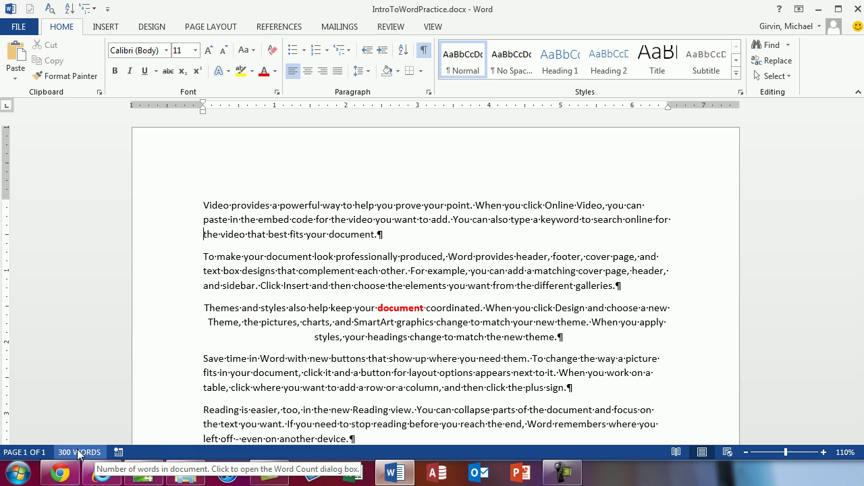
Check the word count of the phrase "look professionally produced, Word provides header" in the second paragraph, and deselect it
{"action": "left_click_drag", "start_coordinate": [328, 256], "coordinate": [547, 257]}
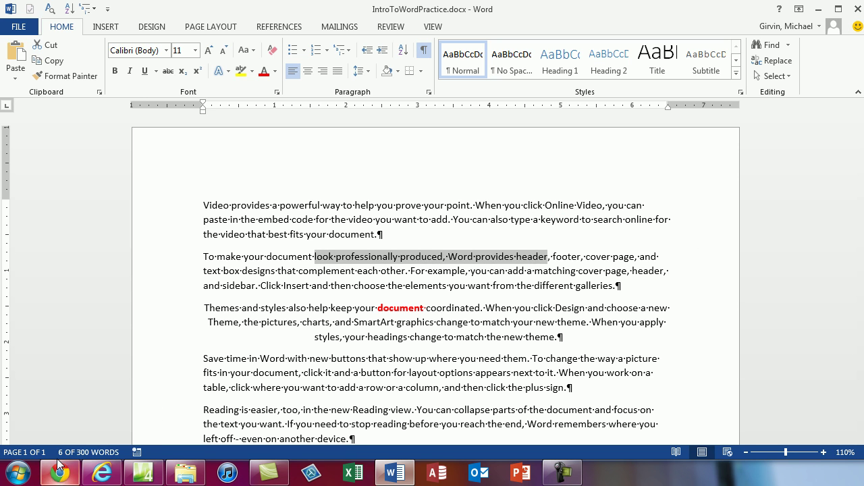
{"action": "mouse_move", "coordinate": [53, 477]}
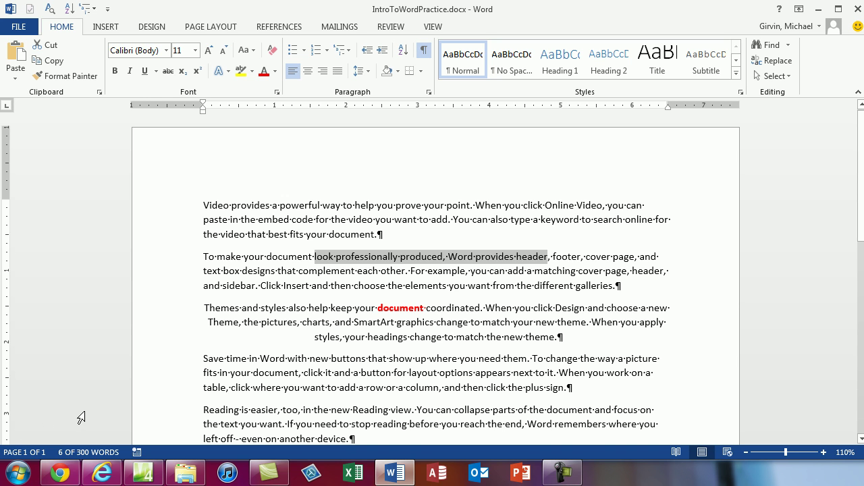
{"action": "left_click", "coordinate": [452, 204]}
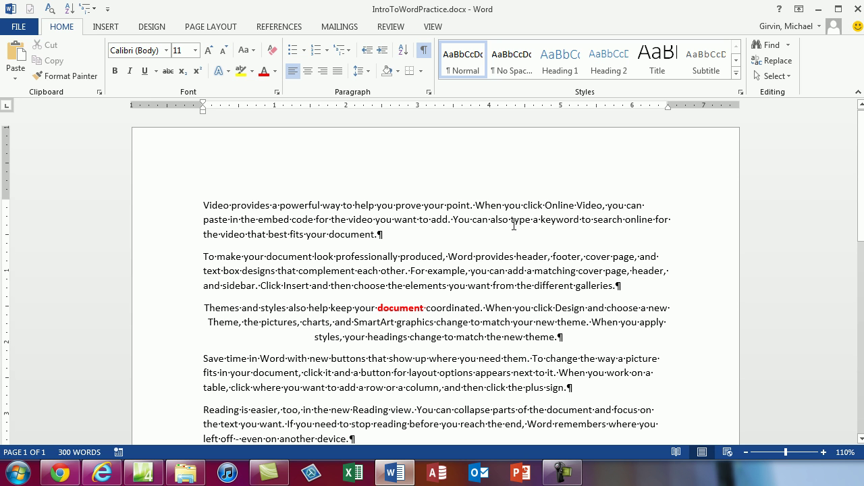
Reopen the Office Clipboard pane beside the document
{"action": "left_click", "coordinate": [99, 92]}
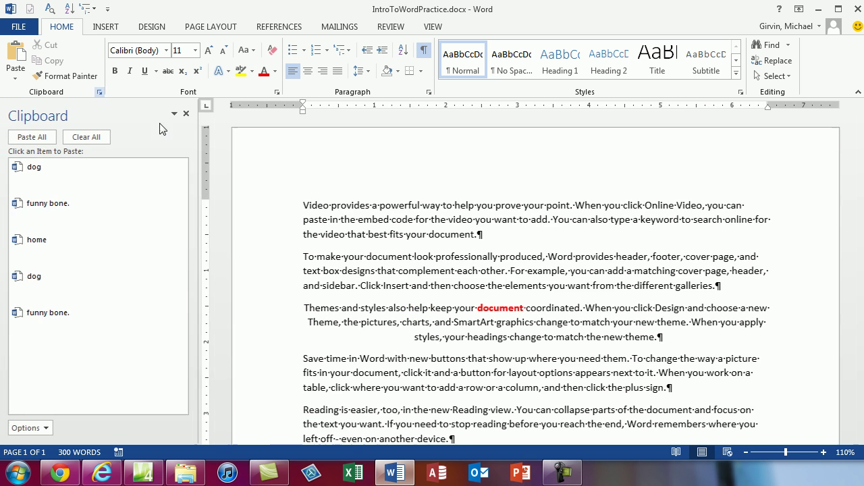